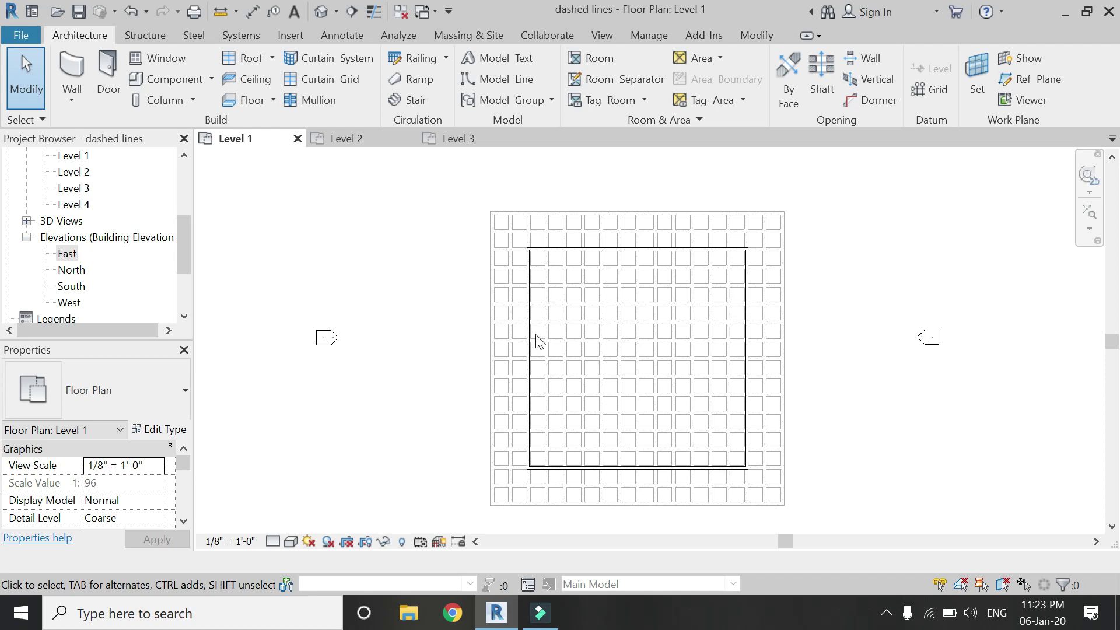
Step: Review the Level 2 and Level 3 floor plans, then return to Level 1
{"action": "scroll", "coordinate": [497, 229], "scroll_direction": "up", "scroll_amount": 5}
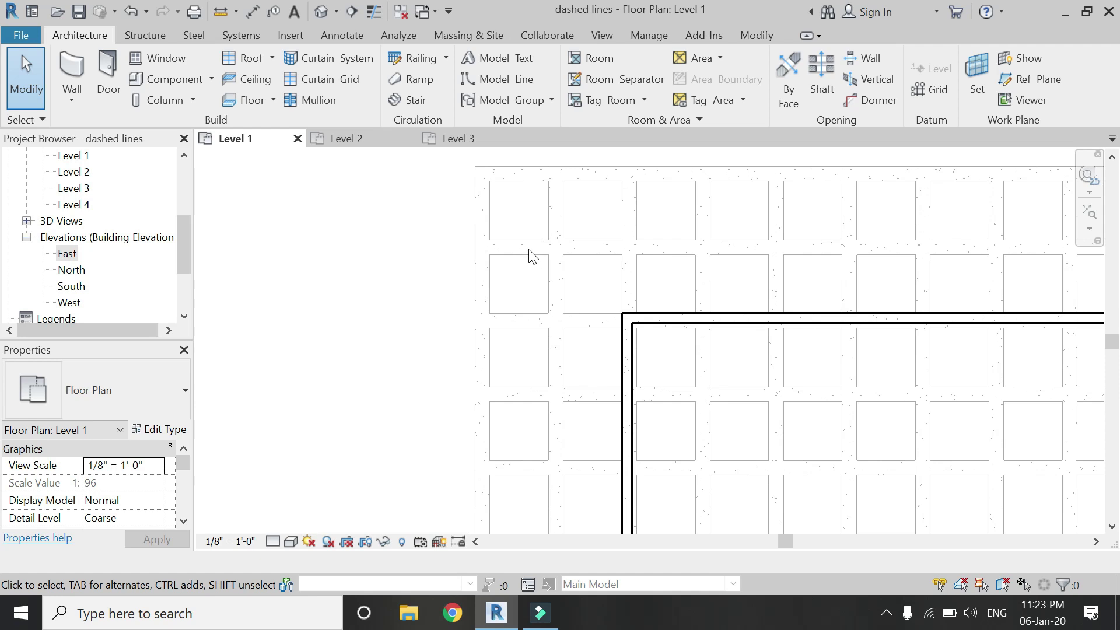
{"action": "scroll", "coordinate": [513, 210], "scroll_direction": "down", "scroll_amount": 5}
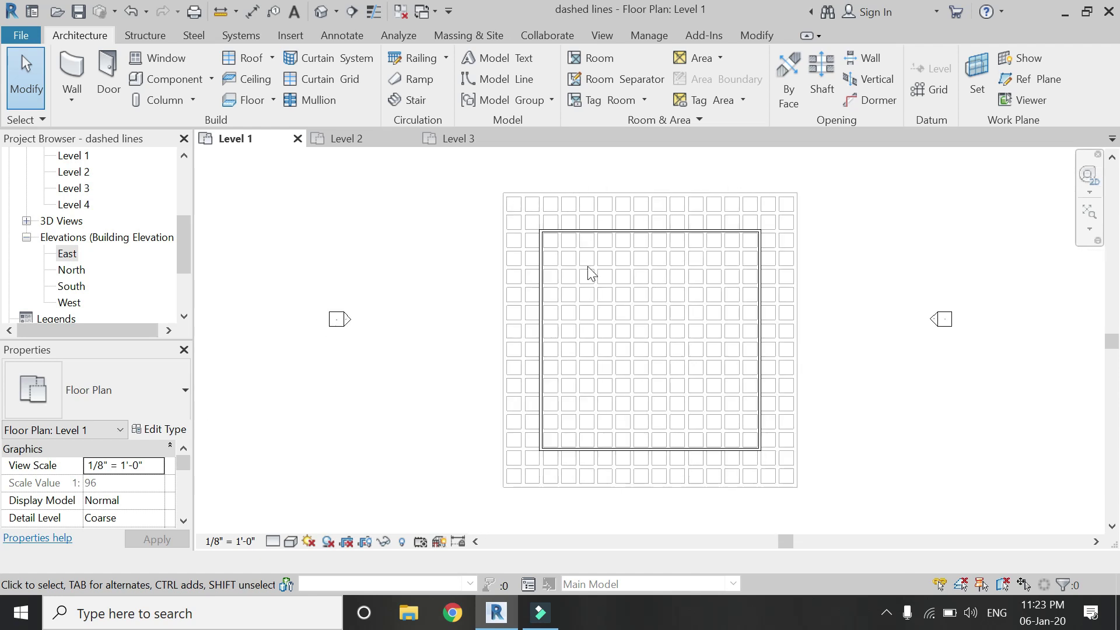
{"action": "left_click", "coordinate": [376, 140]}
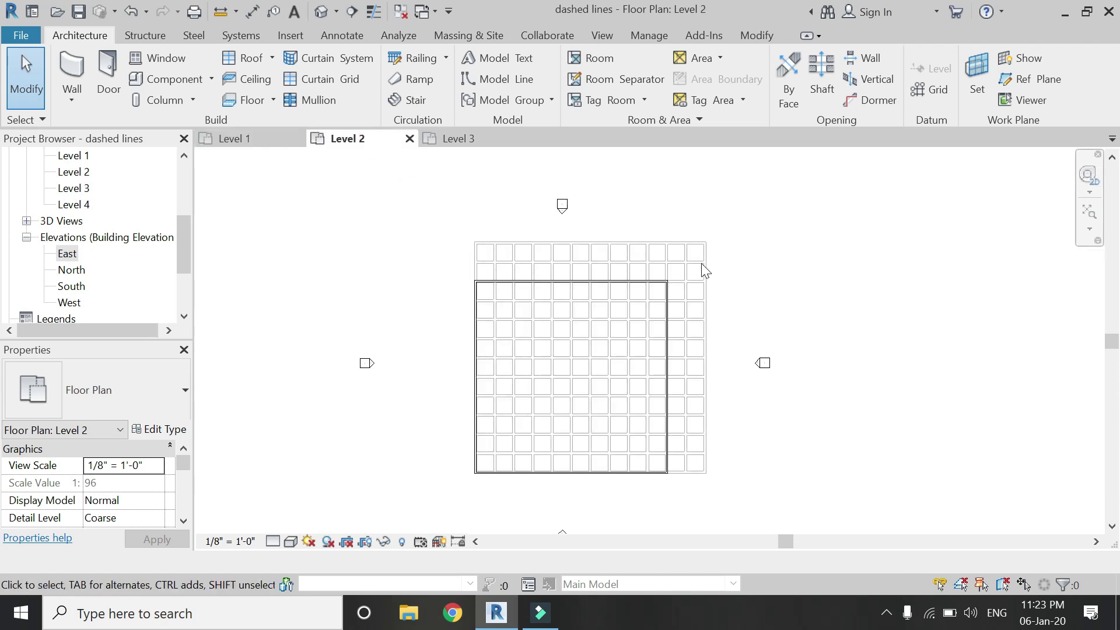
{"action": "scroll", "coordinate": [688, 350], "scroll_direction": "up", "scroll_amount": 3}
{"action": "scroll", "coordinate": [688, 350], "scroll_direction": "down", "scroll_amount": 3}
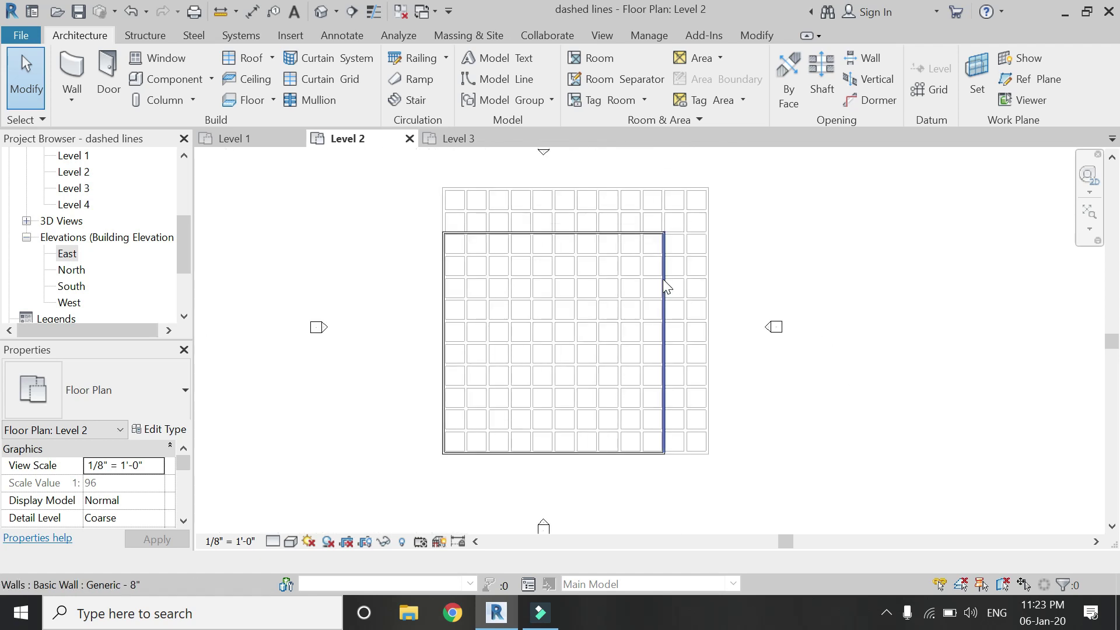
{"action": "scroll", "coordinate": [664, 280], "scroll_direction": "up", "scroll_amount": 1}
{"action": "scroll", "coordinate": [417, 225], "scroll_direction": "up", "scroll_amount": 3}
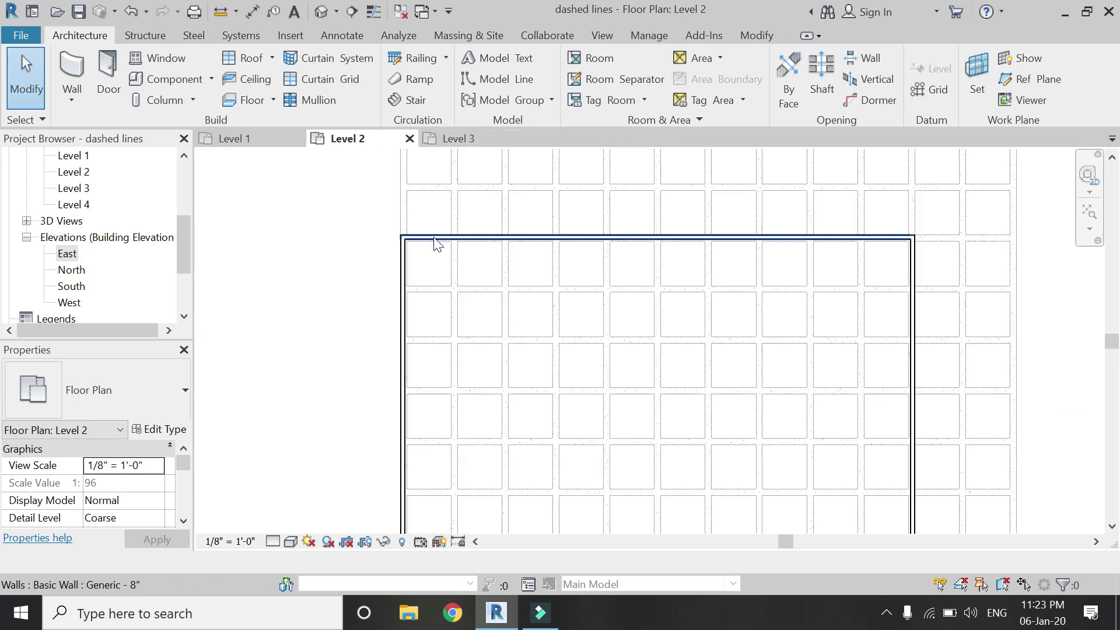
{"action": "scroll", "coordinate": [620, 230], "scroll_direction": "down", "scroll_amount": 3}
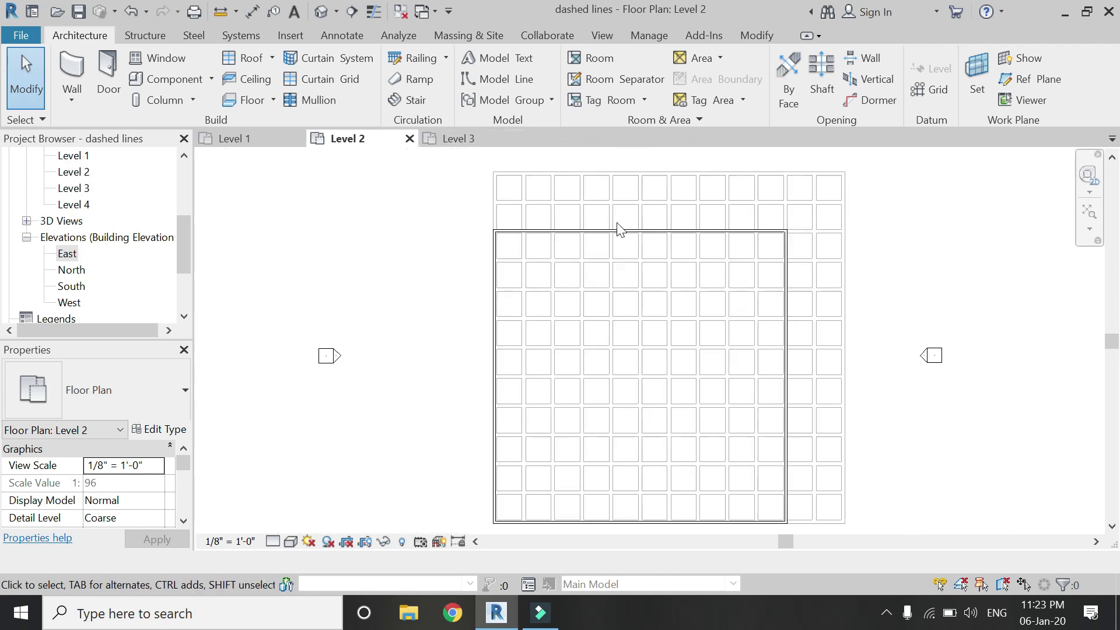
{"action": "left_click", "coordinate": [456, 144]}
{"action": "scroll", "coordinate": [525, 248], "scroll_direction": "up", "scroll_amount": 3}
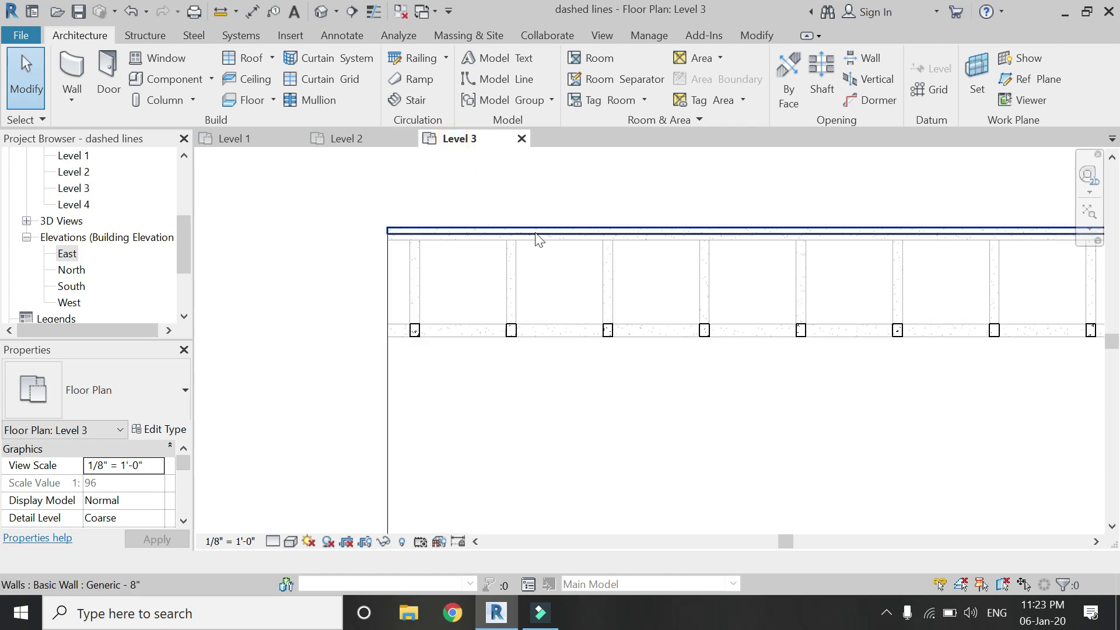
{"action": "scroll", "coordinate": [538, 239], "scroll_direction": "down", "scroll_amount": 3}
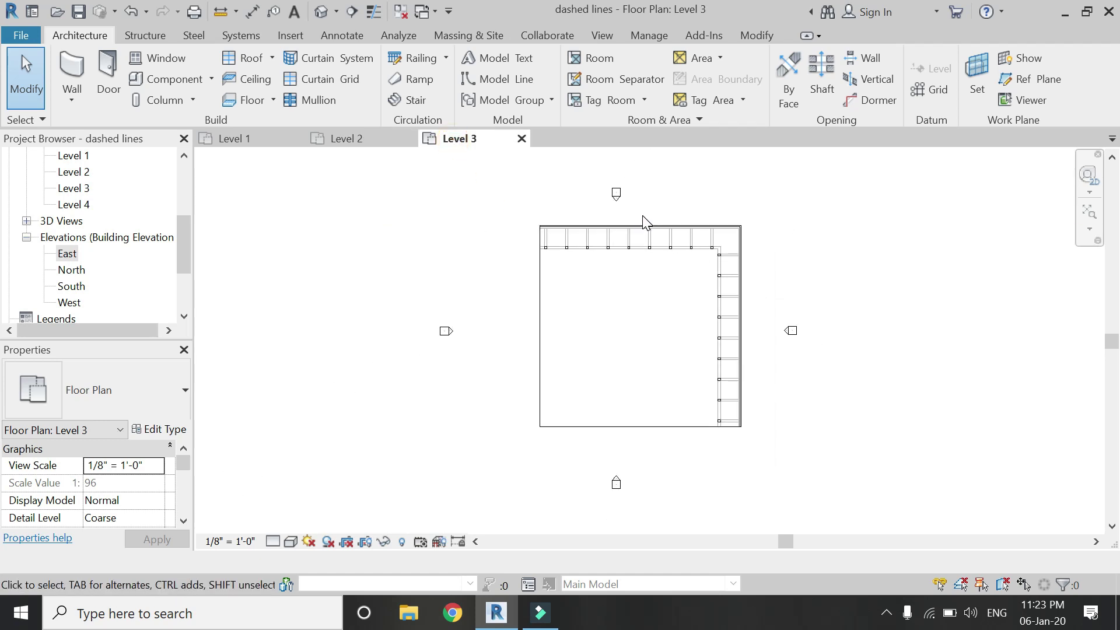
{"action": "scroll", "coordinate": [642, 260], "scroll_direction": "up", "scroll_amount": 2}
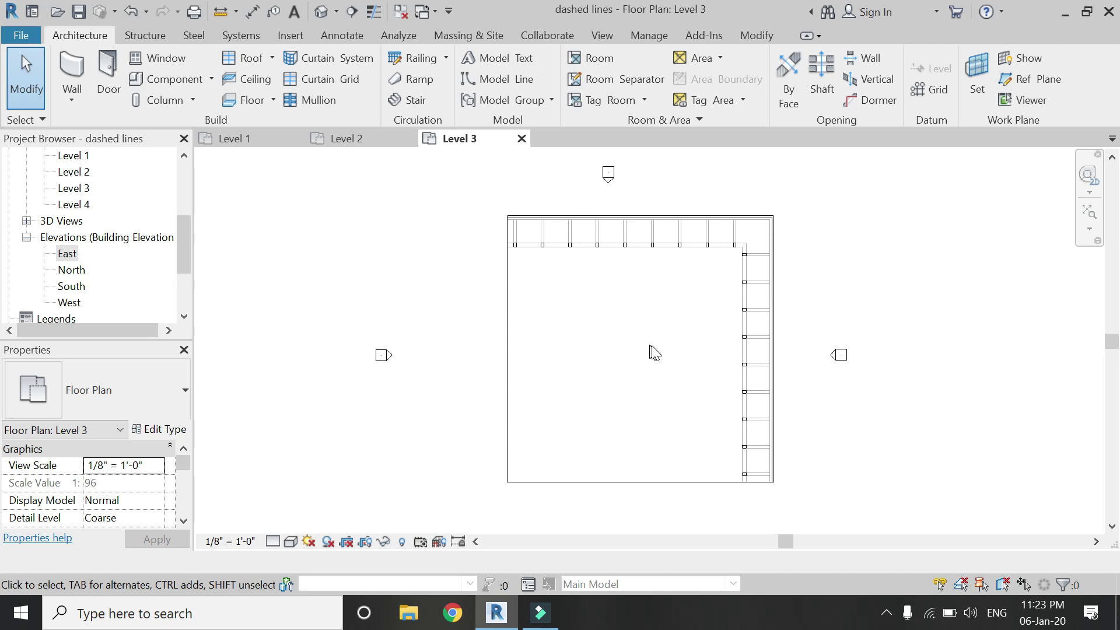
{"action": "left_click", "coordinate": [246, 145]}
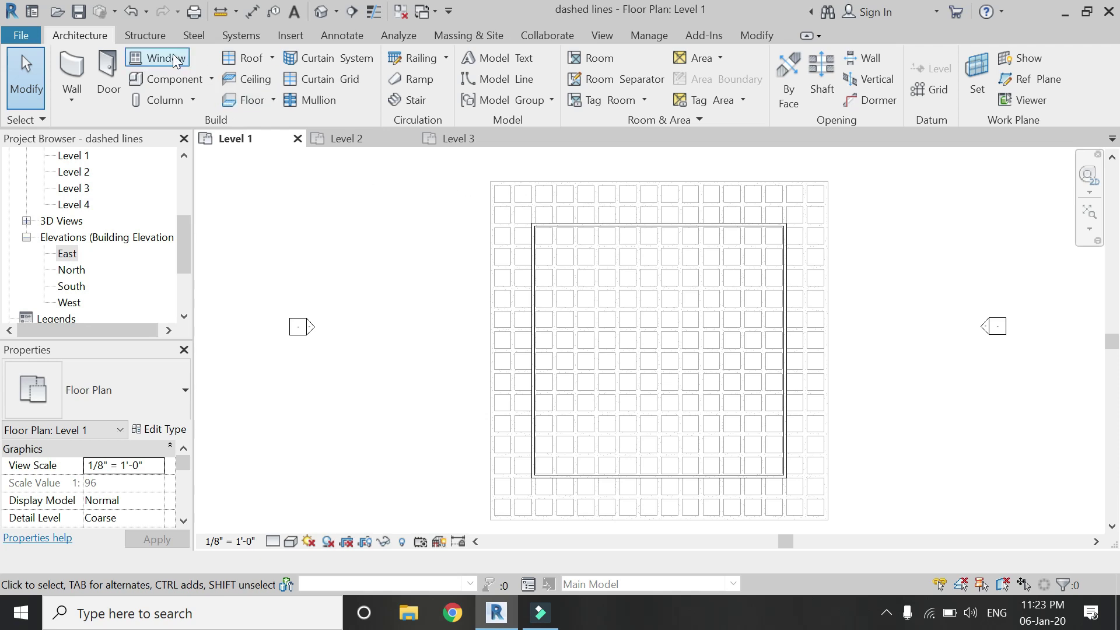
Step: Override Structural Framing projection lines in Level 1's Visibility/Graphics to the Dash 1/8" pattern
{"action": "left_click", "coordinate": [156, 35]}
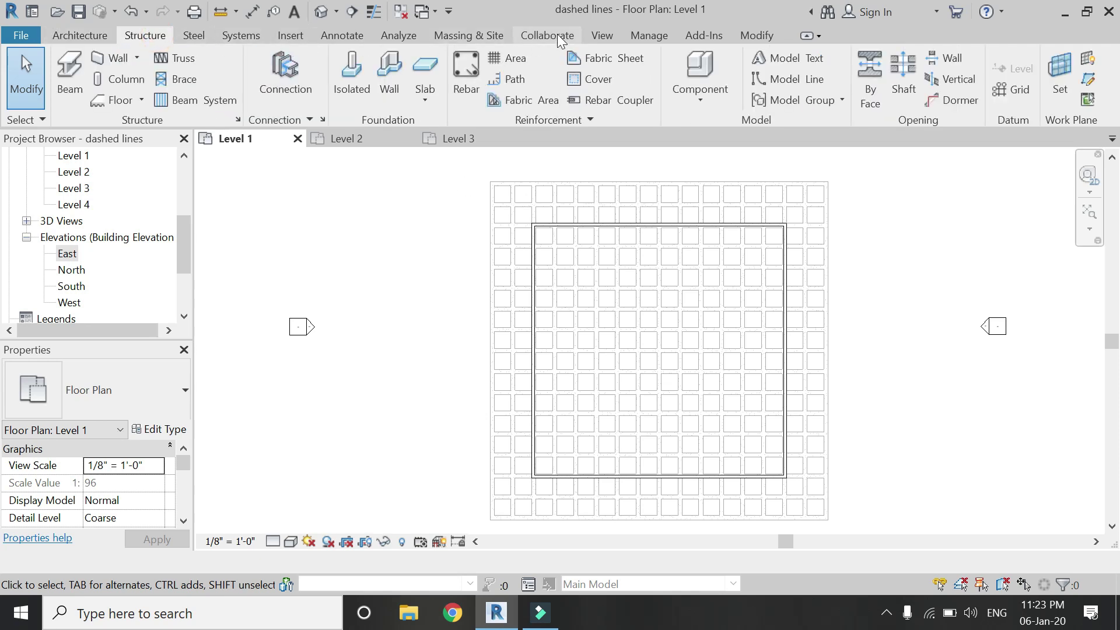
{"action": "left_click", "coordinate": [609, 36]}
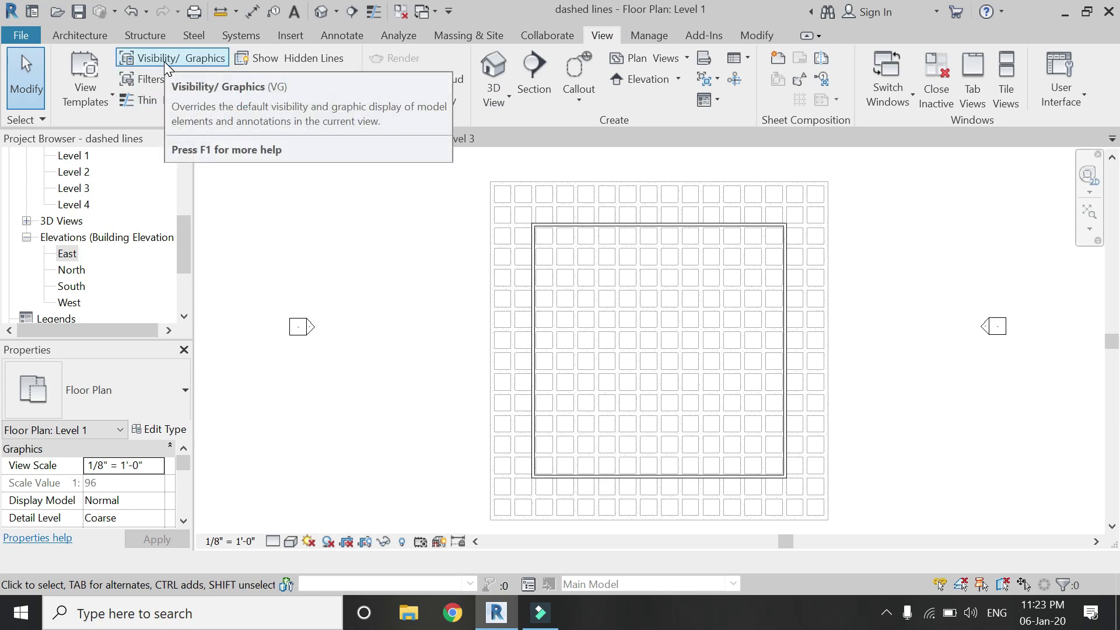
{"action": "left_click", "coordinate": [165, 61]}
{"action": "scroll", "coordinate": [453, 347], "scroll_direction": "down", "scroll_amount": 3}
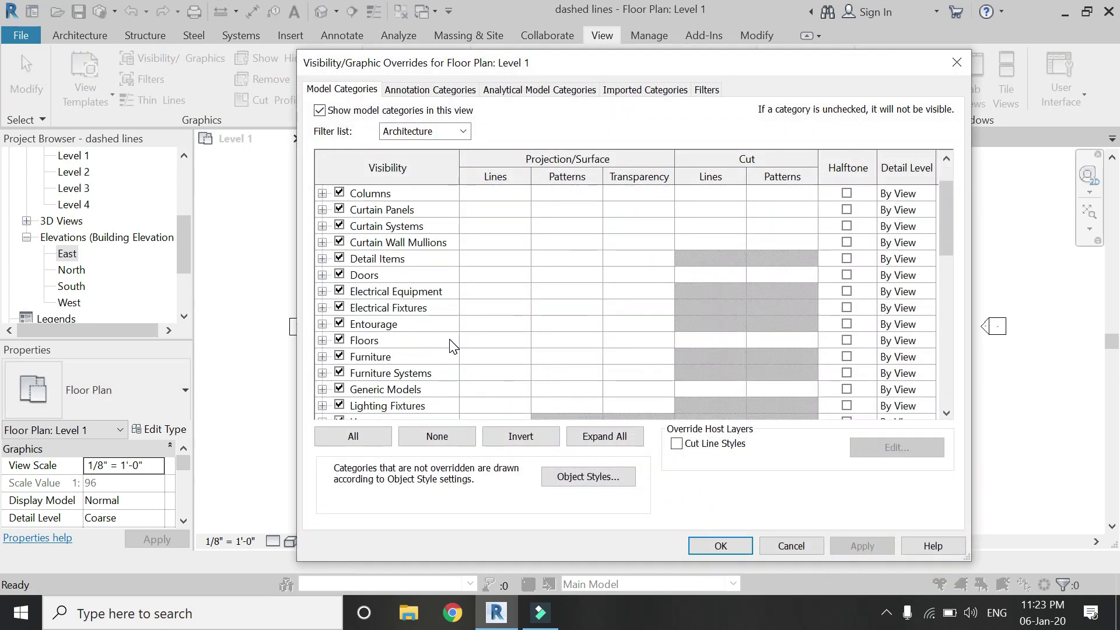
{"action": "scroll", "coordinate": [452, 347], "scroll_direction": "down", "scroll_amount": 4}
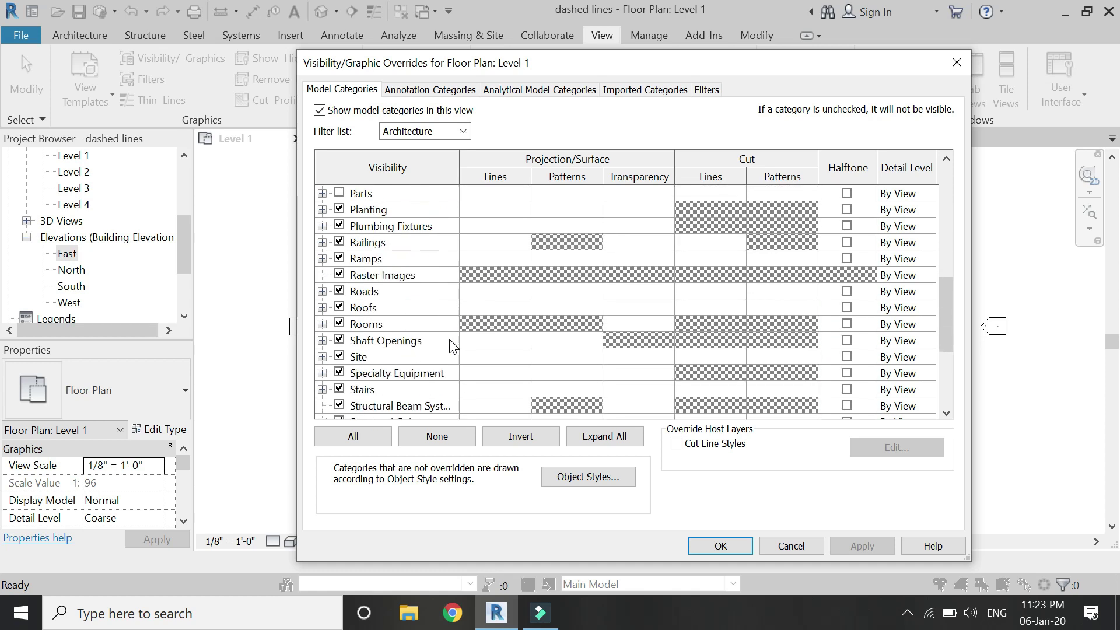
{"action": "scroll", "coordinate": [452, 348], "scroll_direction": "down", "scroll_amount": 3}
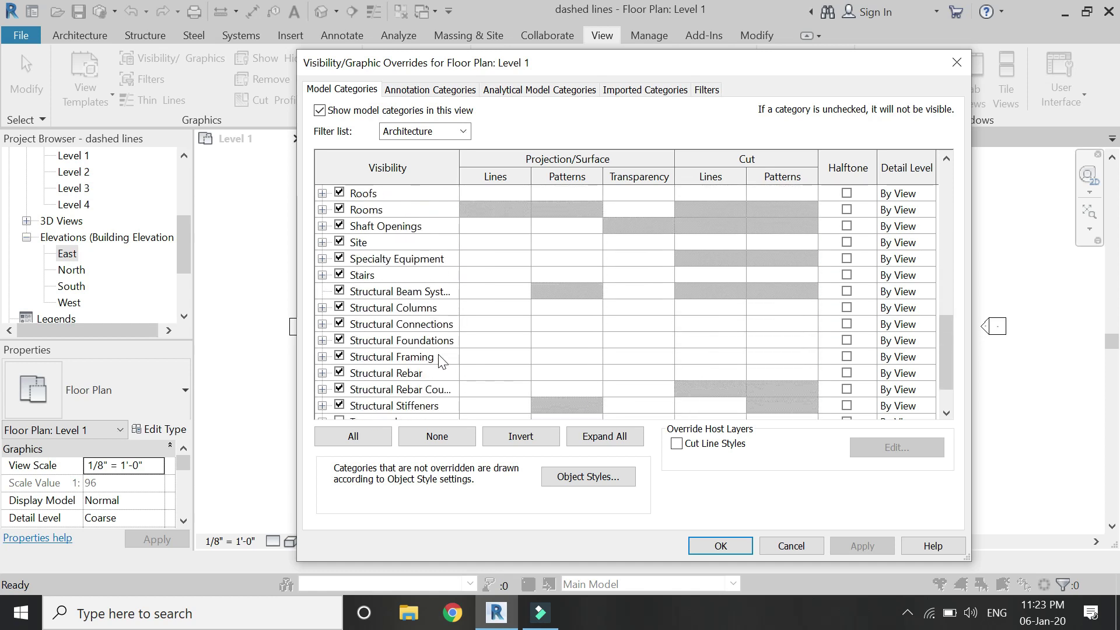
{"action": "left_click", "coordinate": [466, 357]}
{"action": "left_click", "coordinate": [485, 357]}
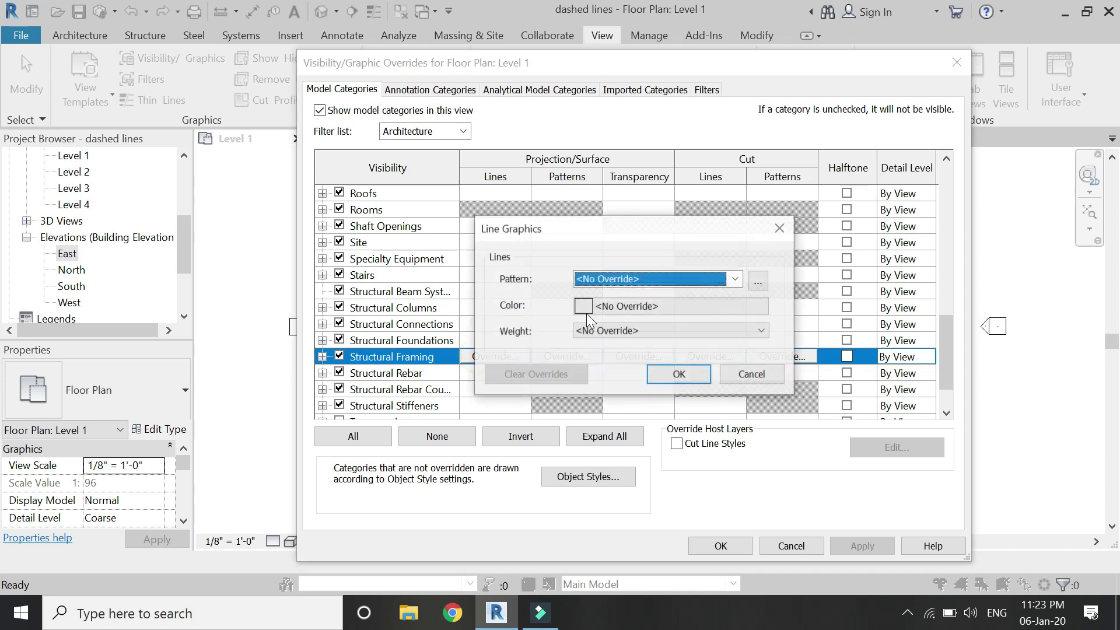
{"action": "left_click", "coordinate": [657, 286]}
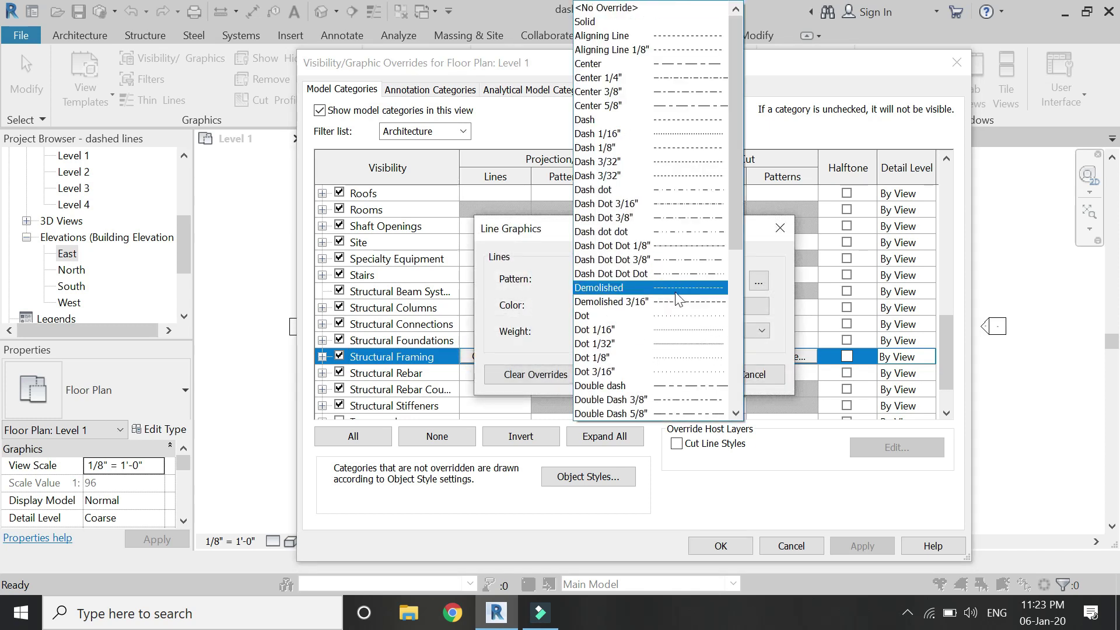
{"action": "left_click", "coordinate": [670, 147]}
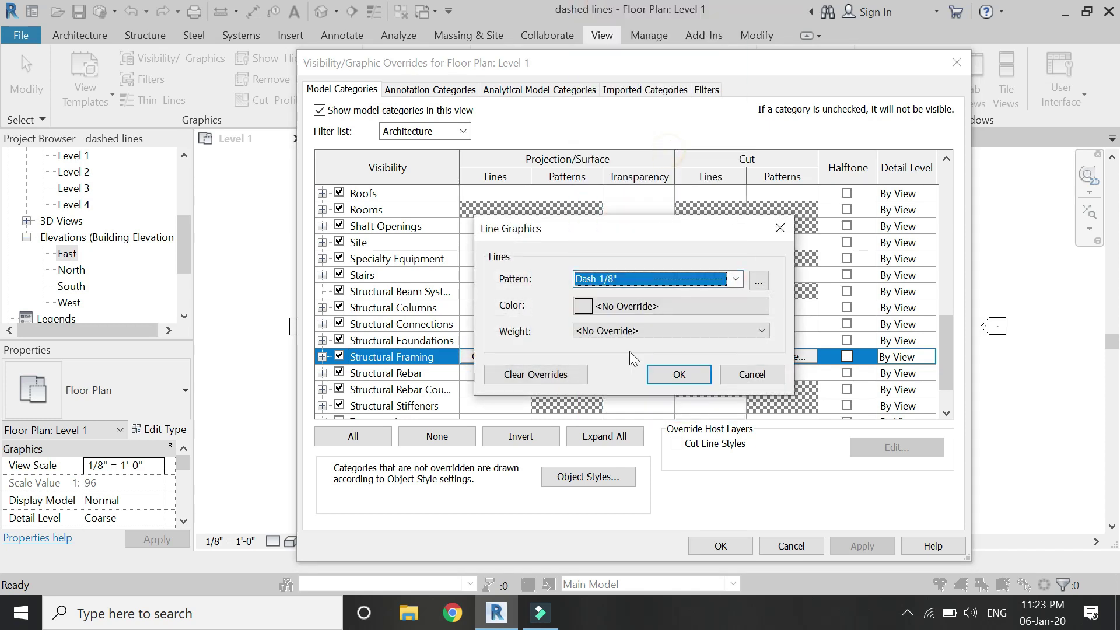
{"action": "left_click", "coordinate": [676, 376]}
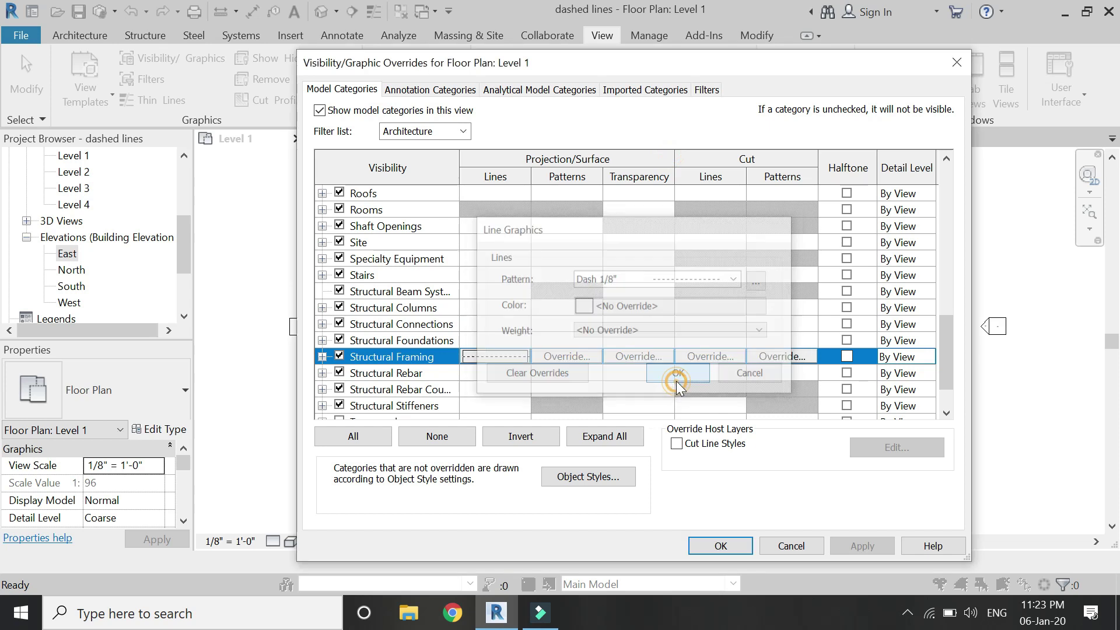
{"action": "left_click", "coordinate": [731, 545]}
{"action": "left_click", "coordinate": [373, 377]}
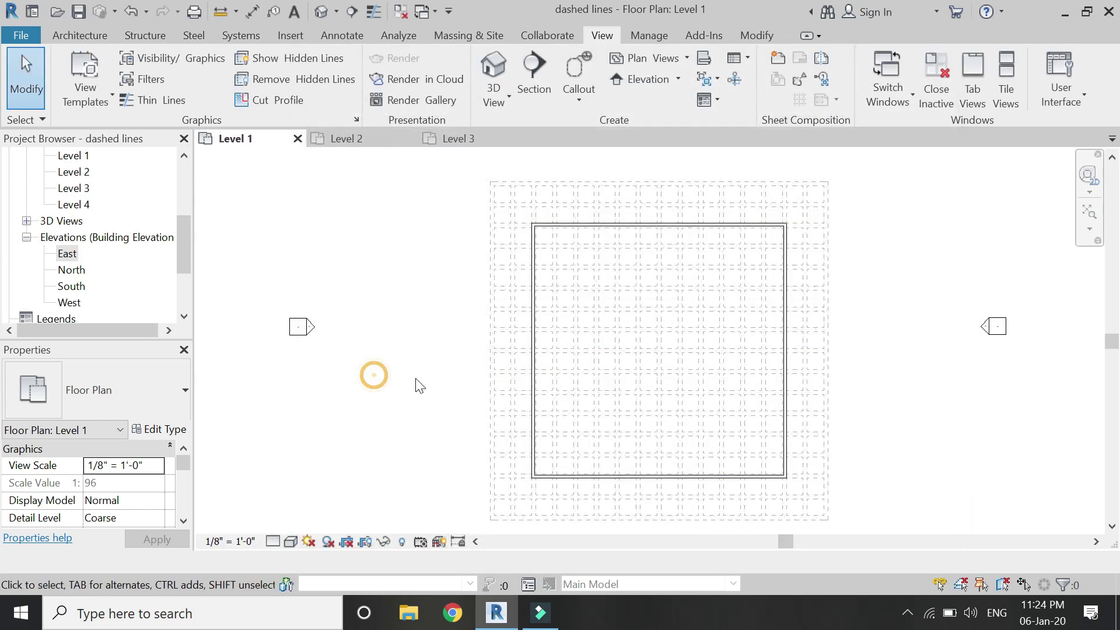
Step: Compare the Level 2 and Level 3 plans, then go back to the Level 1 plan
{"action": "scroll", "coordinate": [596, 357], "scroll_direction": "up", "scroll_amount": 3}
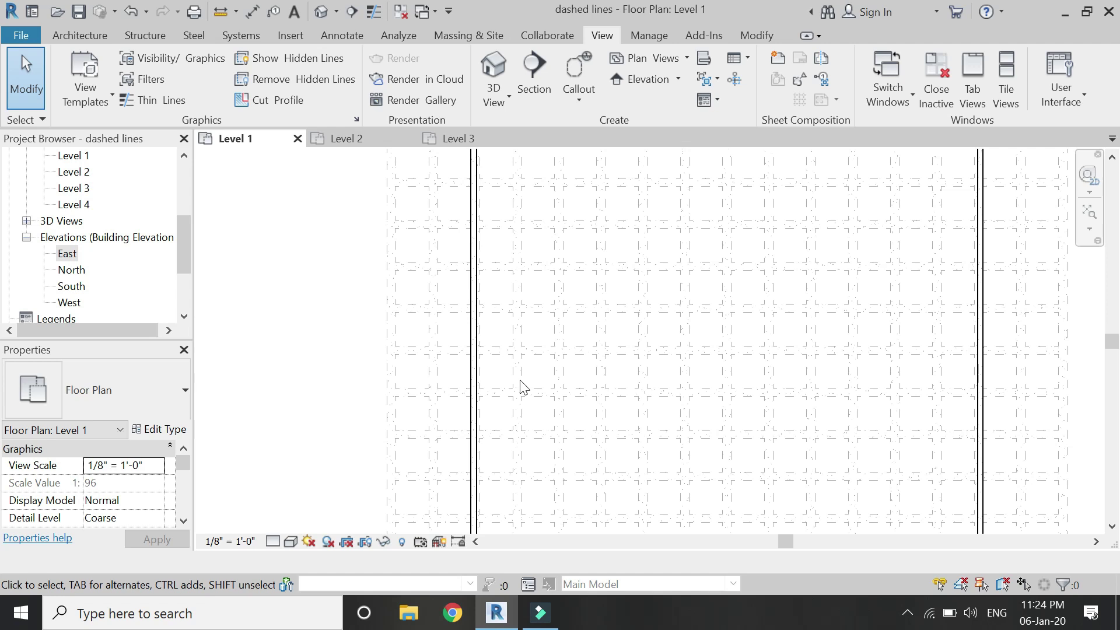
{"action": "scroll", "coordinate": [546, 239], "scroll_direction": "down", "scroll_amount": 3}
{"action": "scroll", "coordinate": [492, 485], "scroll_direction": "down", "scroll_amount": 2}
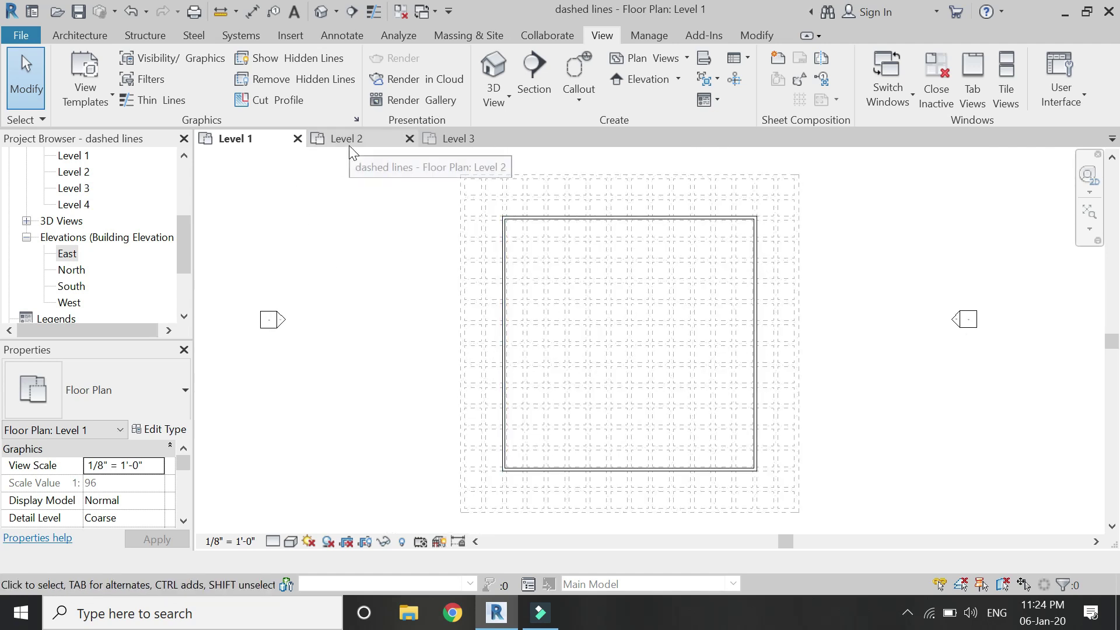
{"action": "scroll", "coordinate": [484, 229], "scroll_direction": "up", "scroll_amount": 3}
{"action": "scroll", "coordinate": [507, 214], "scroll_direction": "up", "scroll_amount": 2}
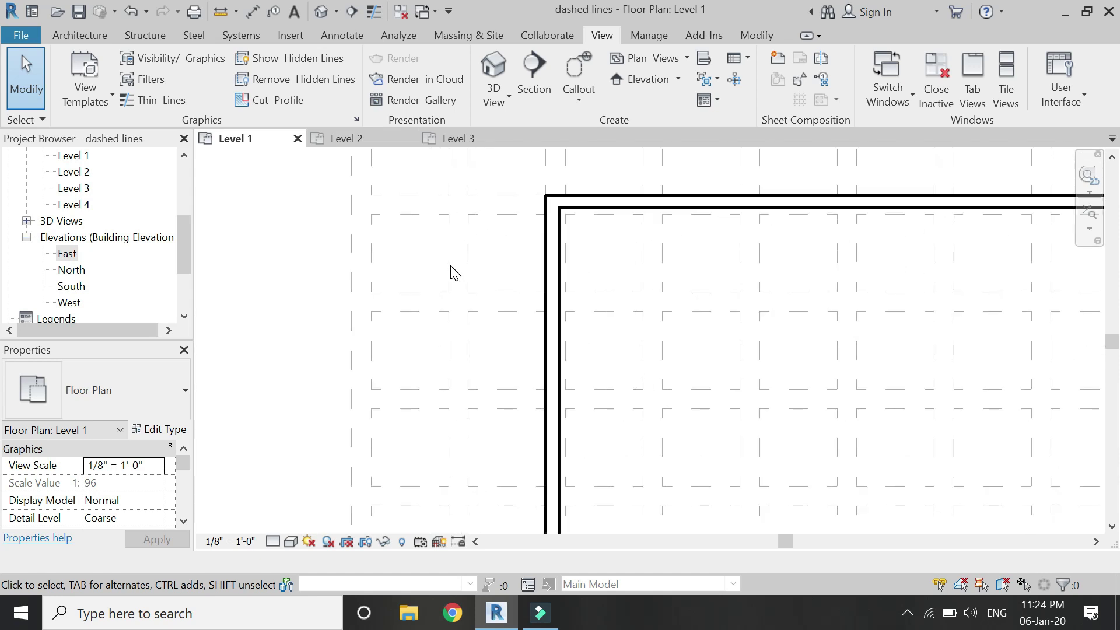
{"action": "scroll", "coordinate": [441, 194], "scroll_direction": "down", "scroll_amount": 3}
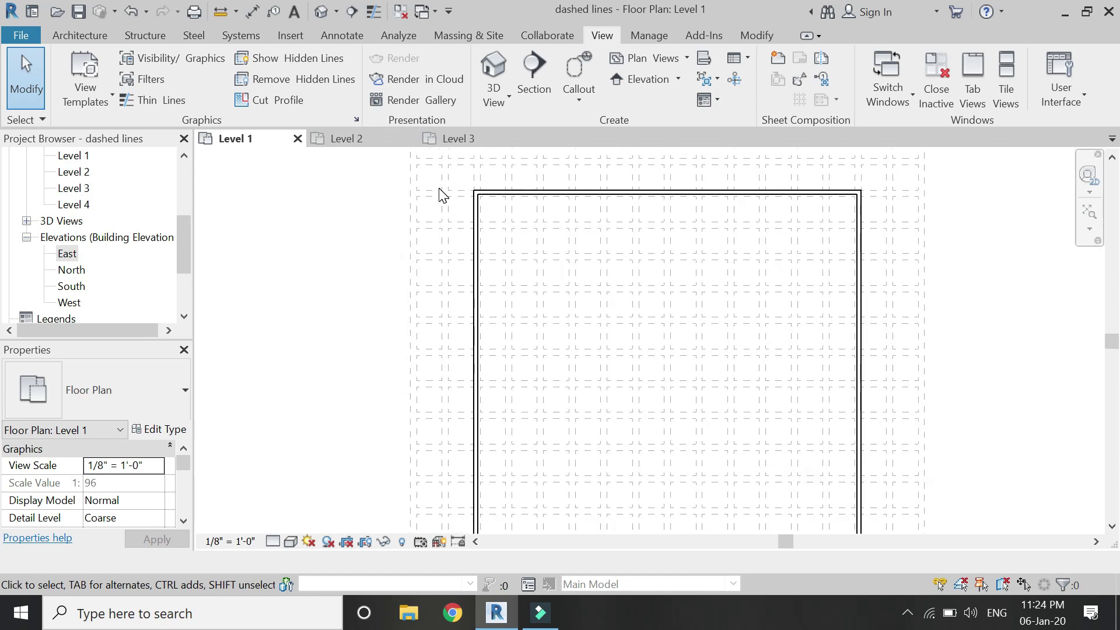
{"action": "scroll", "coordinate": [441, 195], "scroll_direction": "down", "scroll_amount": 2}
{"action": "scroll", "coordinate": [500, 278], "scroll_direction": "down", "scroll_amount": 1}
{"action": "scroll", "coordinate": [500, 278], "scroll_direction": "up", "scroll_amount": 1}
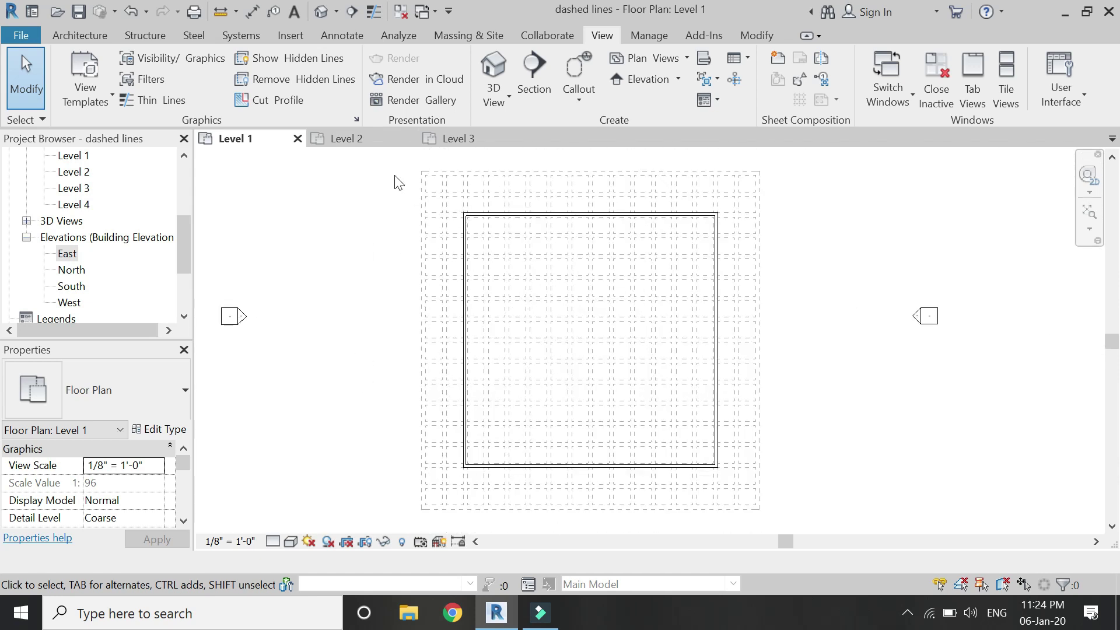
{"action": "left_click", "coordinate": [373, 140]}
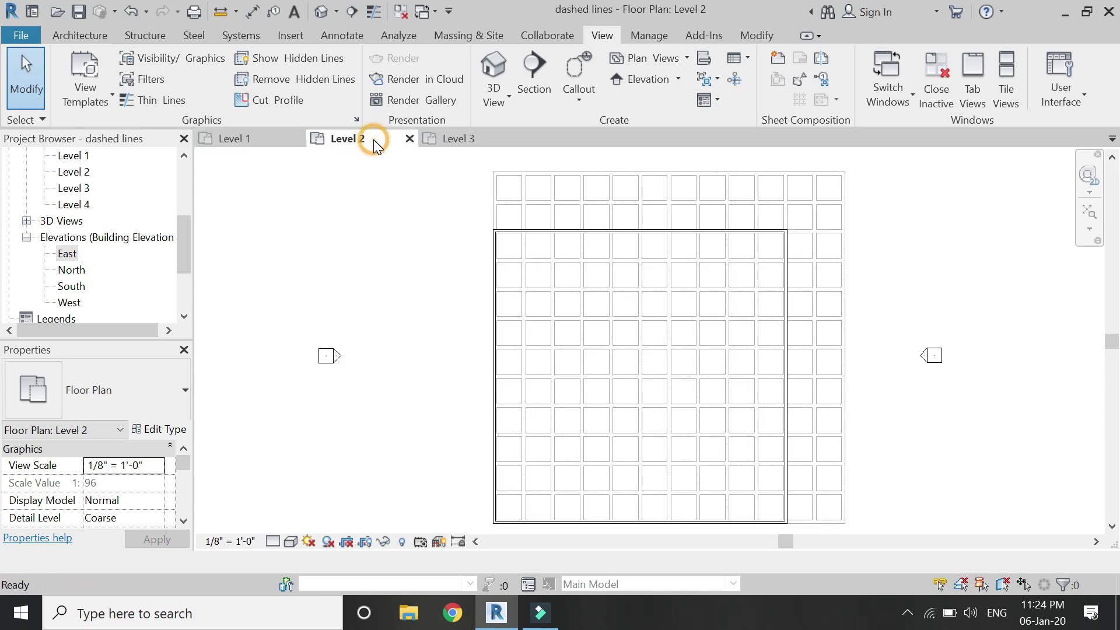
{"action": "left_click", "coordinate": [488, 144]}
{"action": "scroll", "coordinate": [603, 243], "scroll_direction": "up", "scroll_amount": 2}
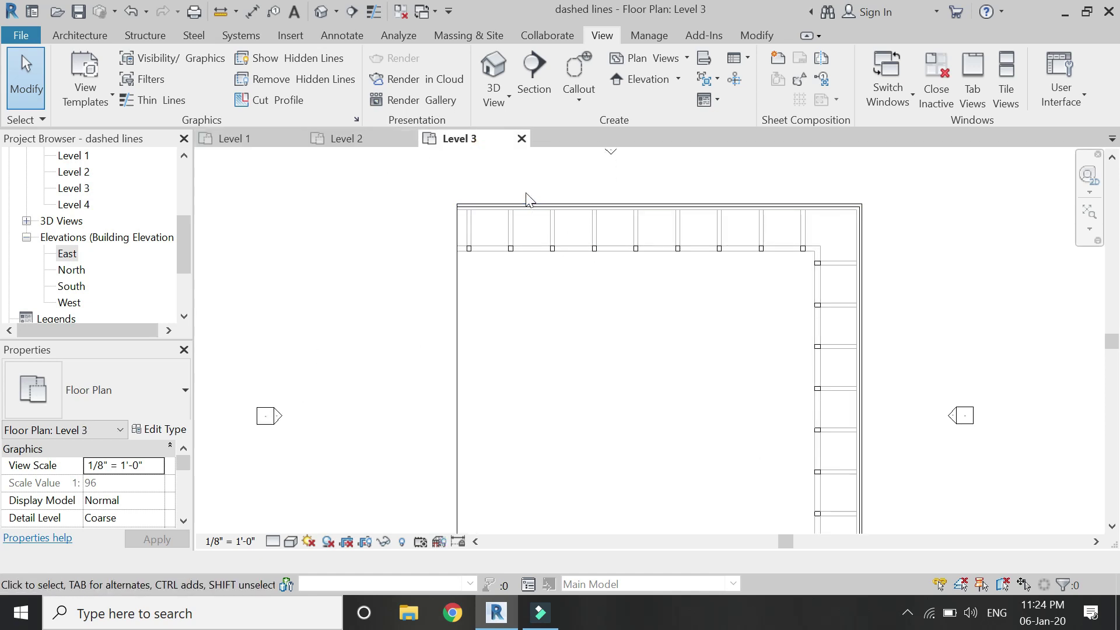
{"action": "scroll", "coordinate": [574, 263], "scroll_direction": "down", "scroll_amount": 3}
{"action": "left_click", "coordinate": [270, 142]}
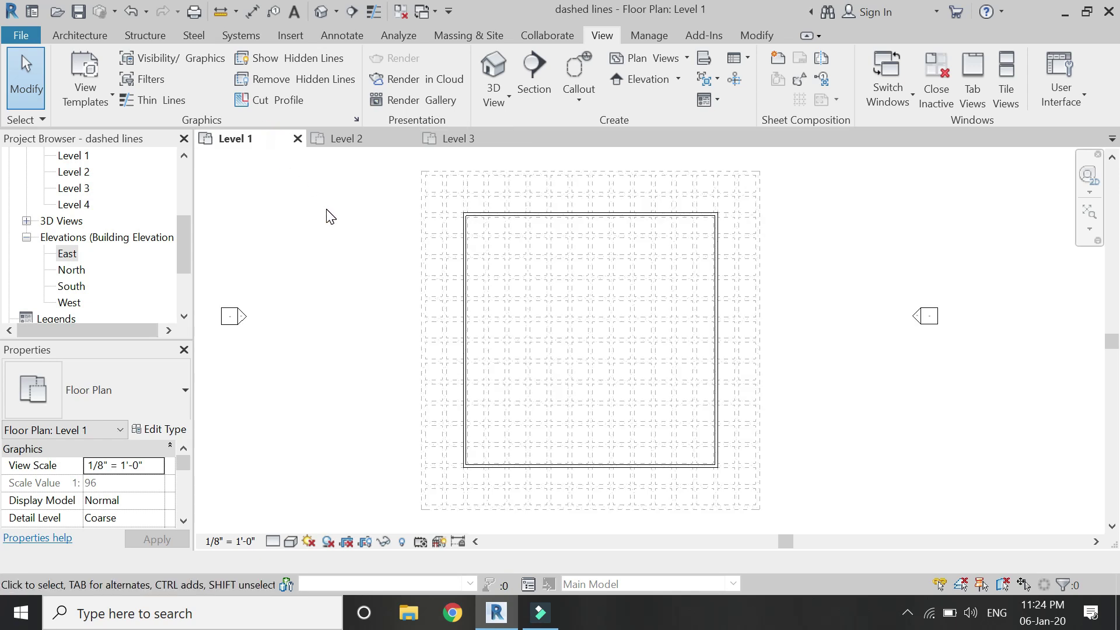
Step: Undo the Dash 1/8" Structural Framing override on Level 1
{"action": "key", "text": "z"}
{"action": "key", "text": "f"}
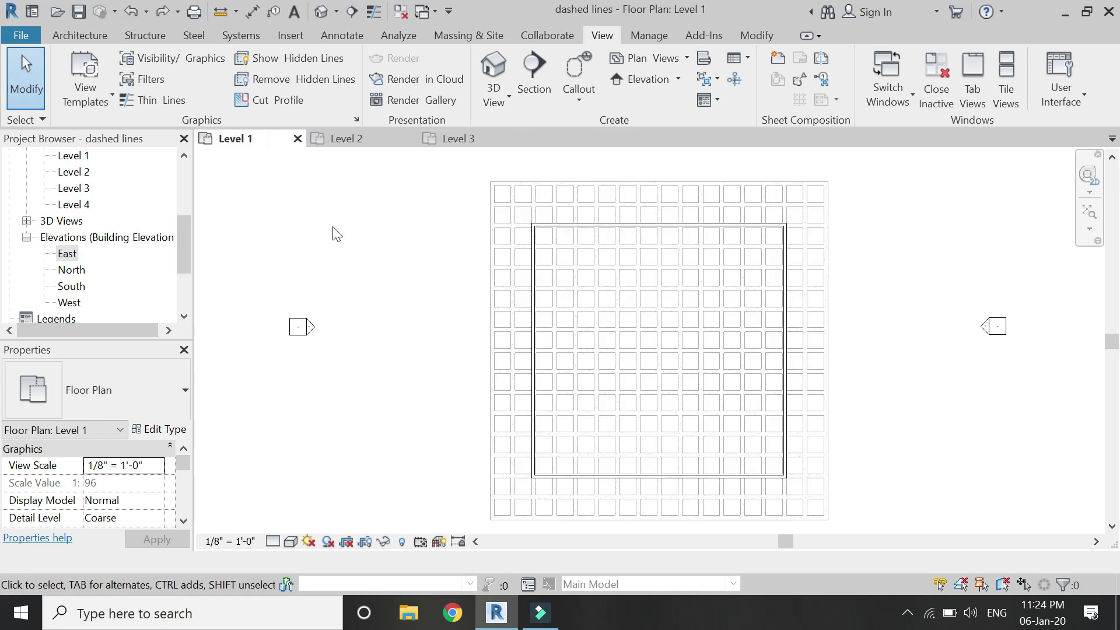
{"action": "left_click", "coordinate": [344, 244]}
Step: Select the Level 1 to Level 3 floor plans in the Project Browser and right-click them
{"action": "scroll", "coordinate": [95, 204], "scroll_direction": "up", "scroll_amount": 4}
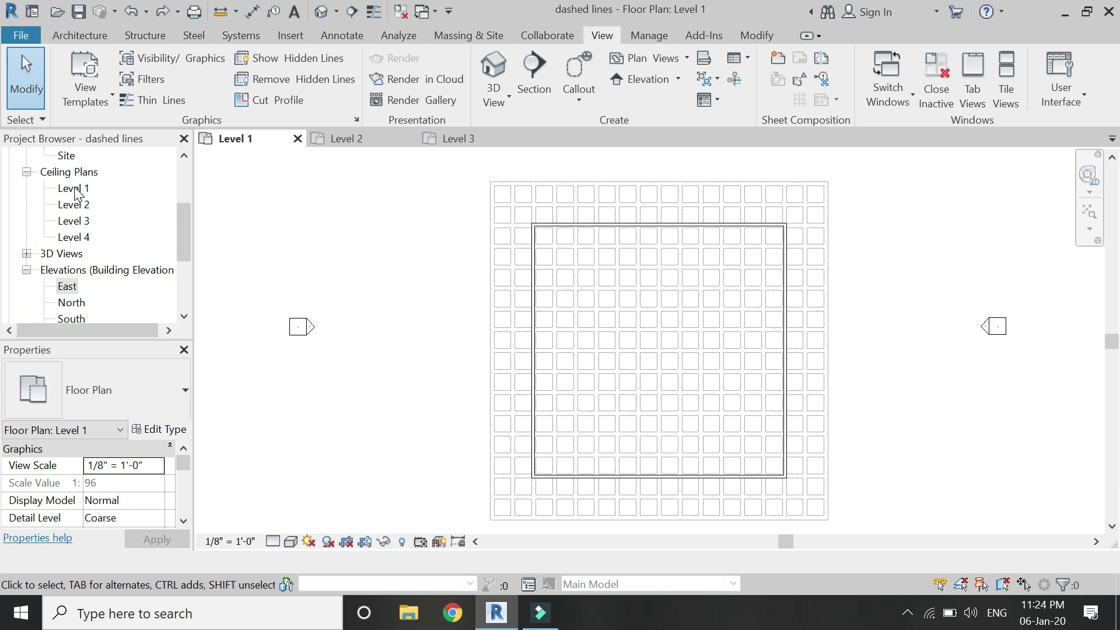
{"action": "left_click", "coordinate": [83, 205]}
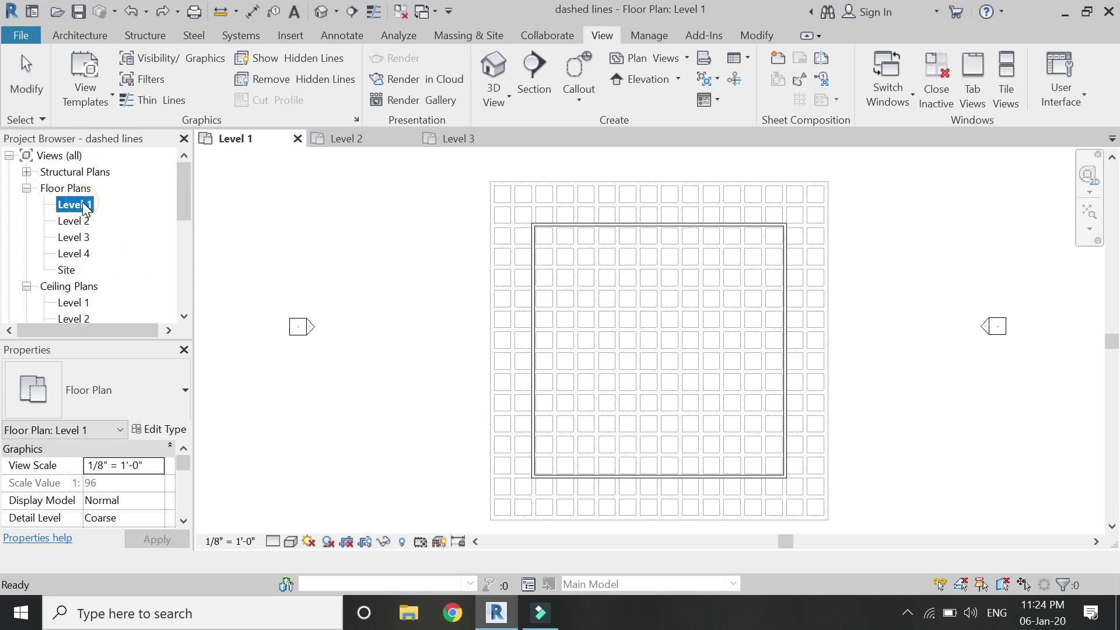
{"action": "left_click", "coordinate": [82, 237], "text": "shift"}
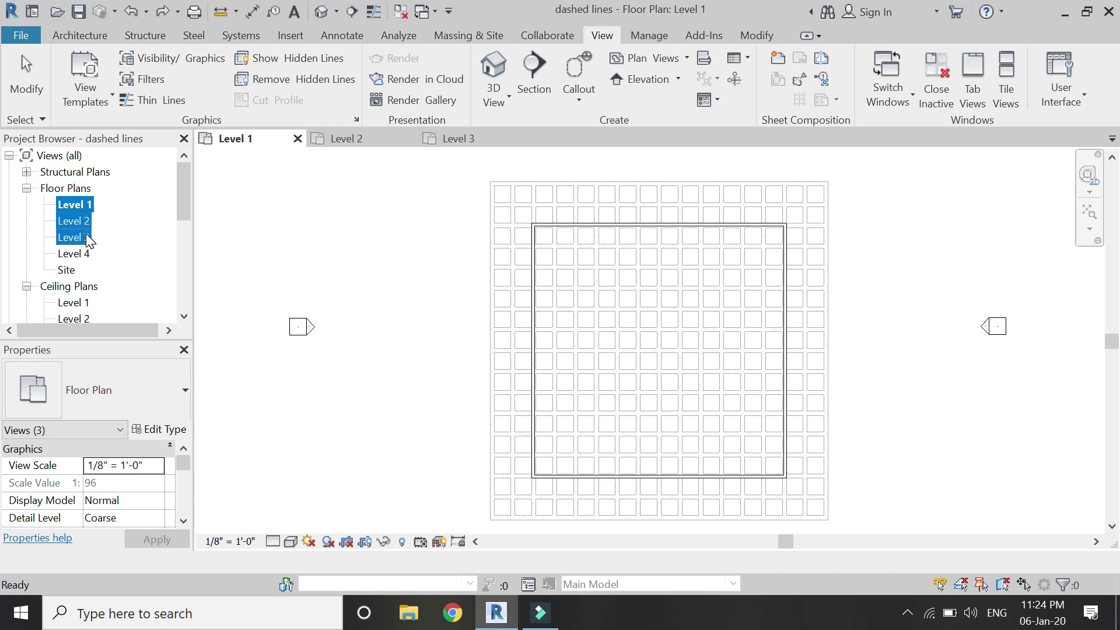
{"action": "right_click", "coordinate": [76, 241]}
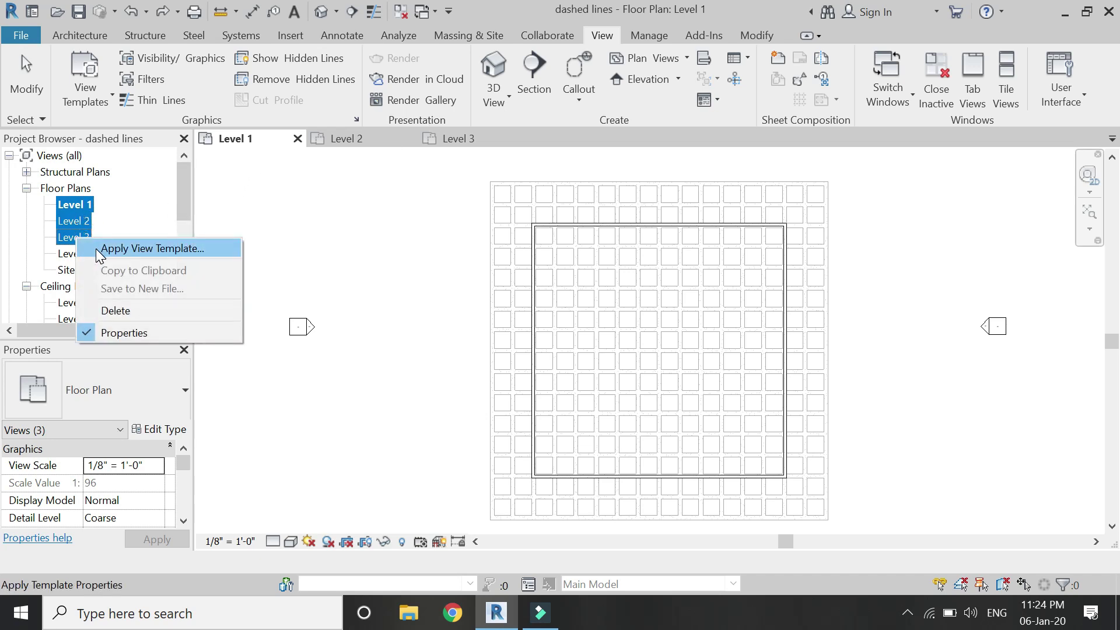
Step: Open Apply View Template for the three plans and review the Architectural Plan template's view properties
{"action": "left_click", "coordinate": [97, 250]}
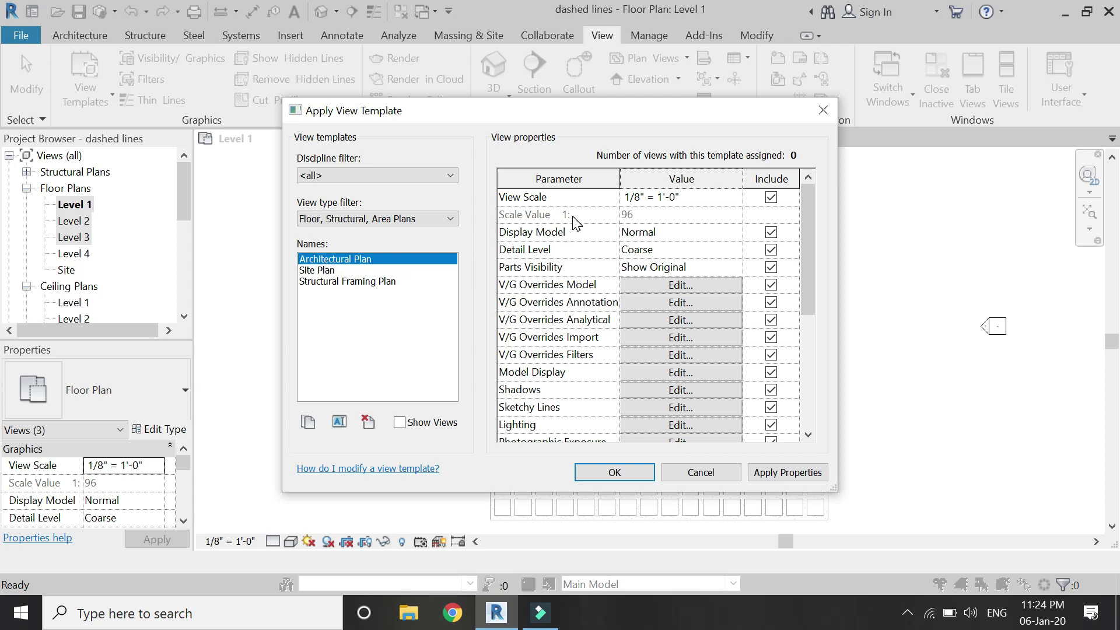
{"action": "scroll", "coordinate": [582, 240], "scroll_direction": "down", "scroll_amount": 4}
{"action": "scroll", "coordinate": [582, 239], "scroll_direction": "up", "scroll_amount": 1}
{"action": "scroll", "coordinate": [581, 240], "scroll_direction": "down", "scroll_amount": 1}
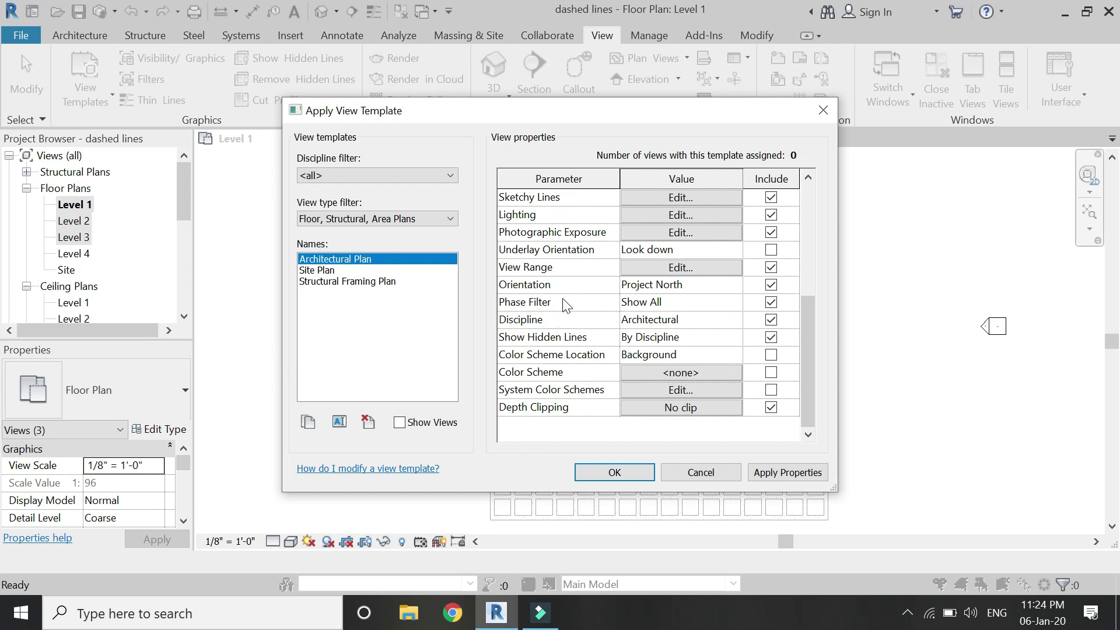
{"action": "scroll", "coordinate": [569, 309], "scroll_direction": "up", "scroll_amount": 1}
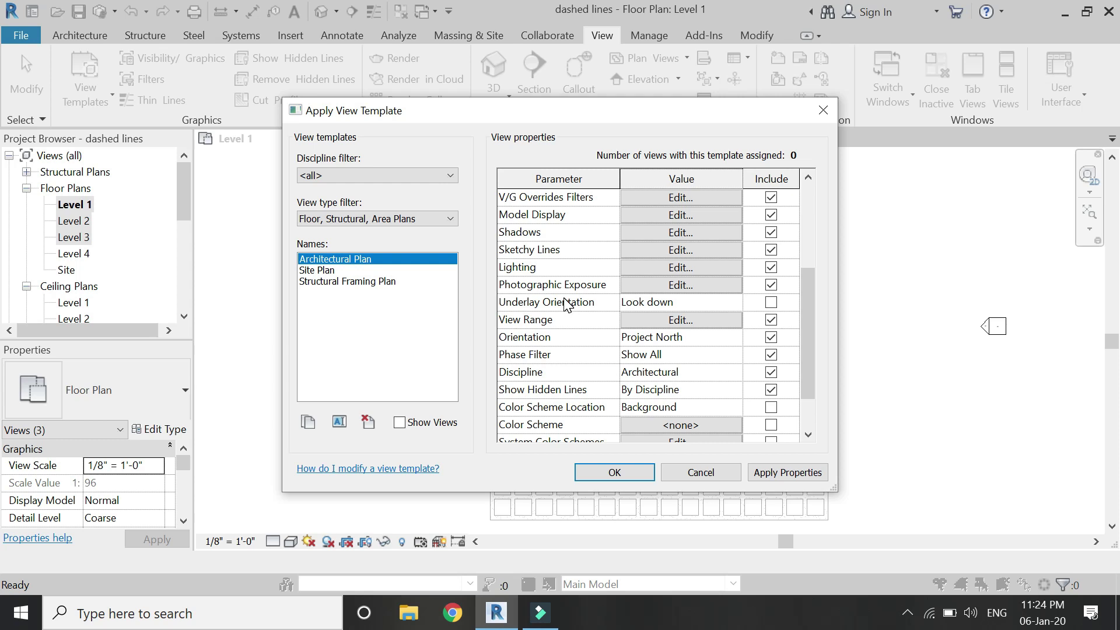
{"action": "scroll", "coordinate": [565, 304], "scroll_direction": "up", "scroll_amount": 1}
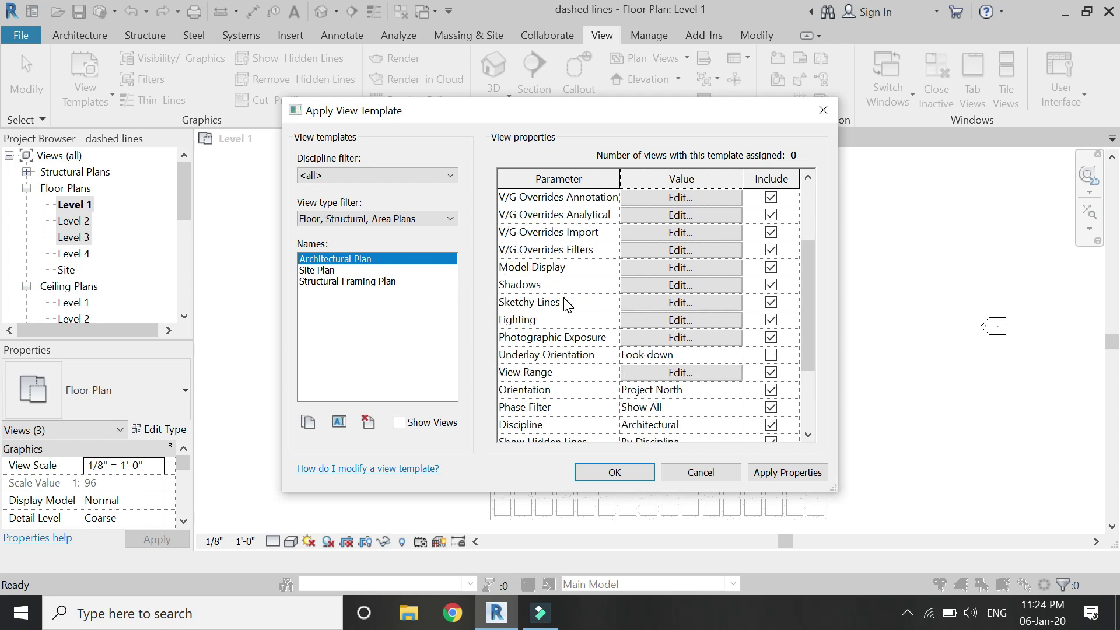
{"action": "scroll", "coordinate": [565, 303], "scroll_direction": "up", "scroll_amount": 2}
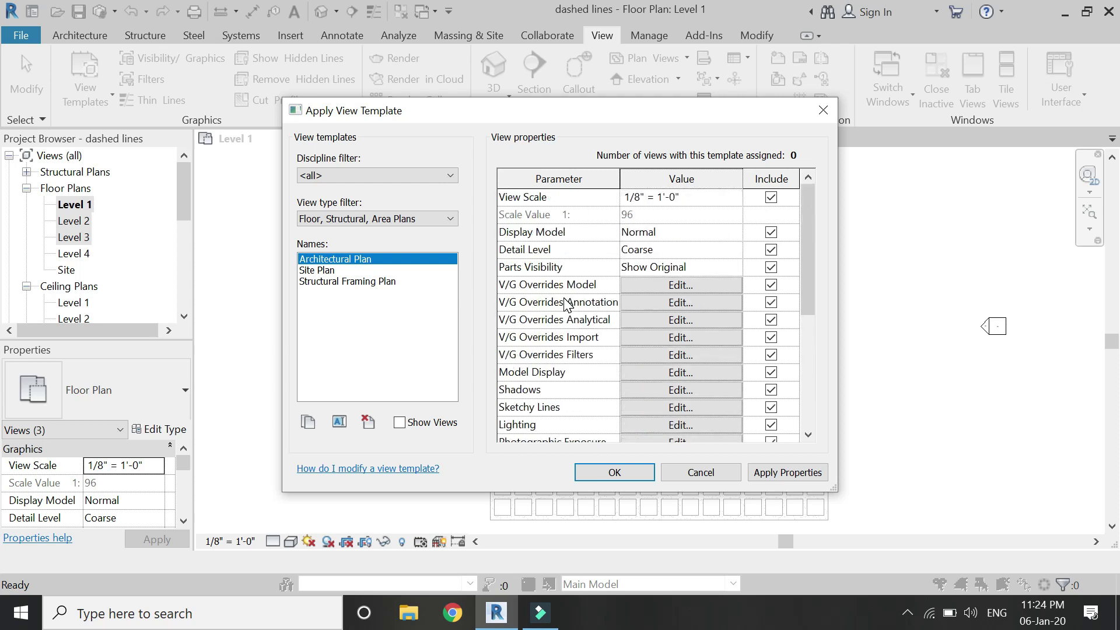
Step: Edit the Architectural Plan template's V/G model overrides and open Structural Framing's projection line graphics
{"action": "left_click", "coordinate": [635, 288]}
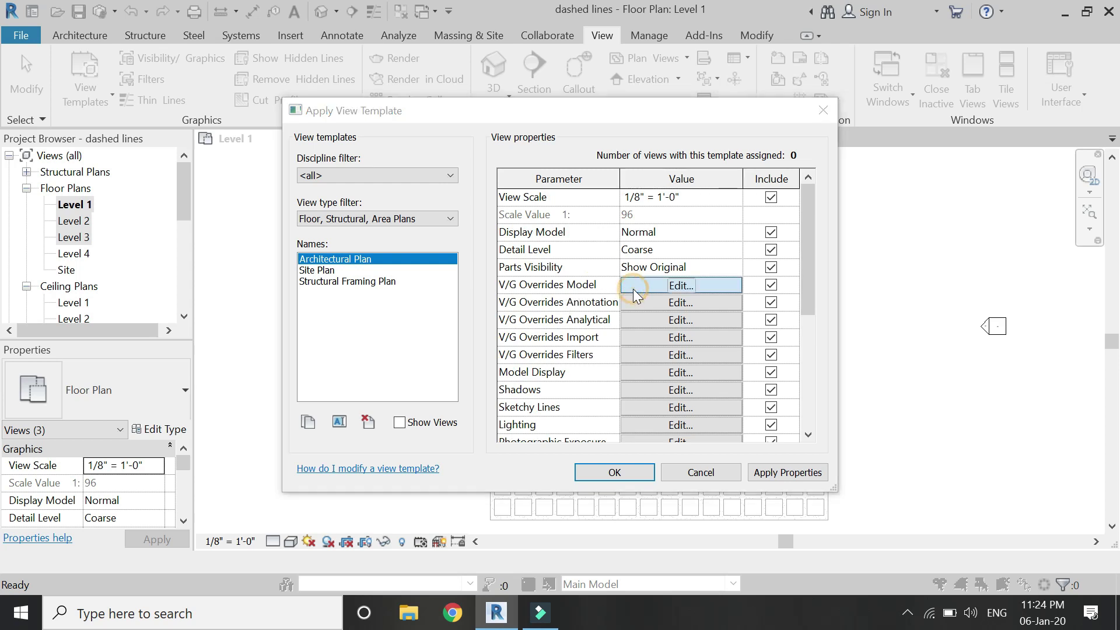
{"action": "scroll", "coordinate": [482, 323], "scroll_direction": "down", "scroll_amount": 3}
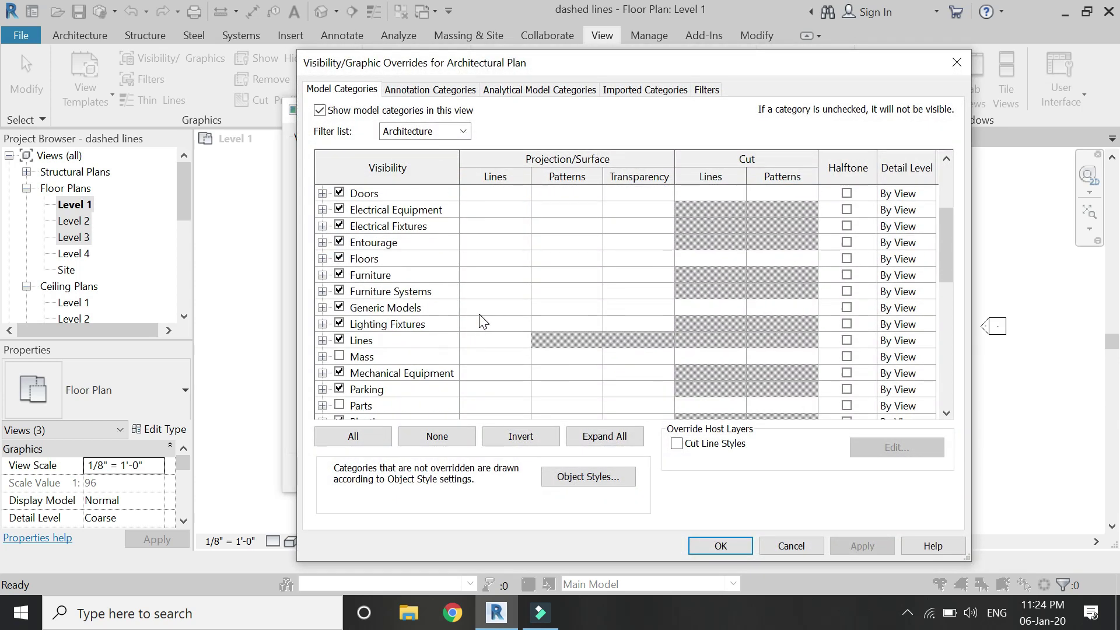
{"action": "scroll", "coordinate": [482, 322], "scroll_direction": "down", "scroll_amount": 2}
{"action": "scroll", "coordinate": [482, 322], "scroll_direction": "down", "scroll_amount": 2}
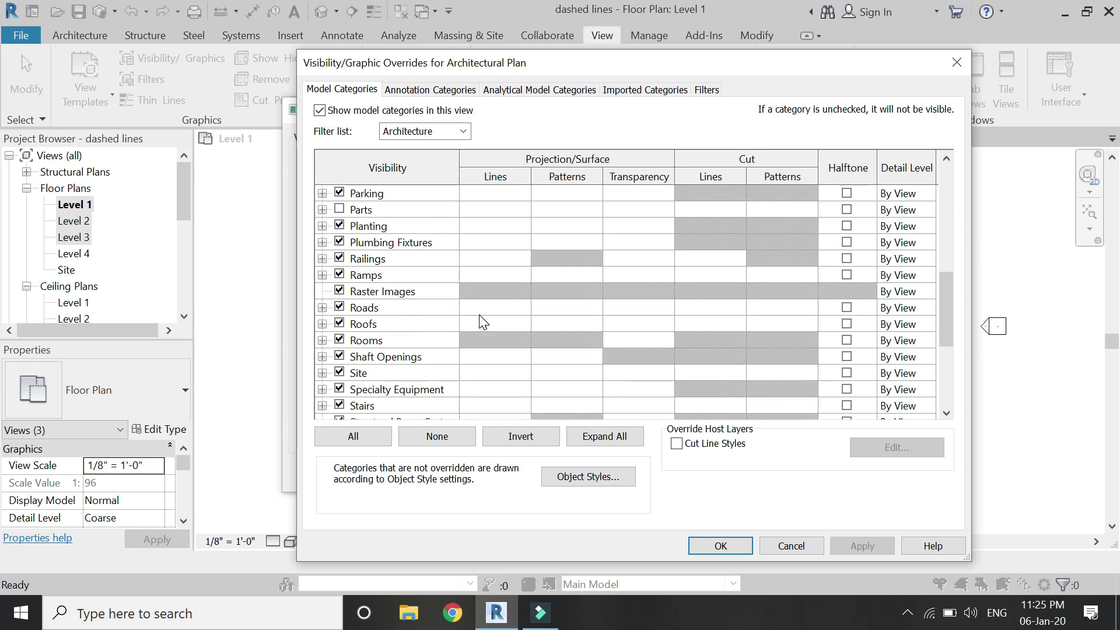
{"action": "scroll", "coordinate": [481, 322], "scroll_direction": "down", "scroll_amount": 3}
{"action": "left_click", "coordinate": [483, 329]}
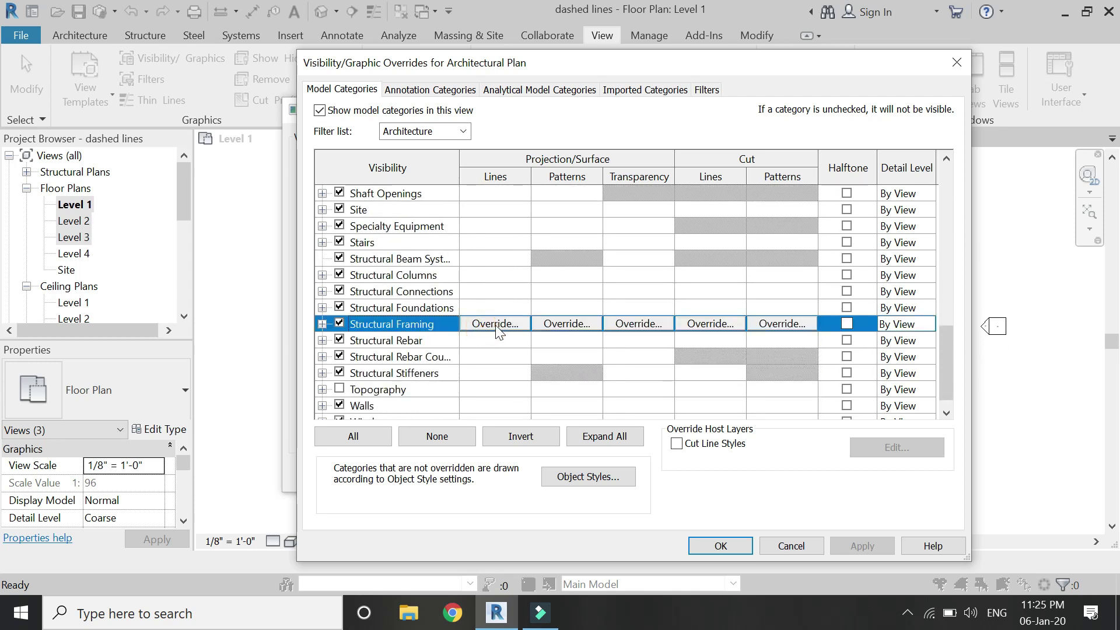
{"action": "left_click", "coordinate": [495, 325]}
Step: Give Structural Framing lines a Dash 1/16" pattern in dark red RGB 128-0-0, leaving line weight unchanged, and confirm
{"action": "left_click", "coordinate": [733, 280]}
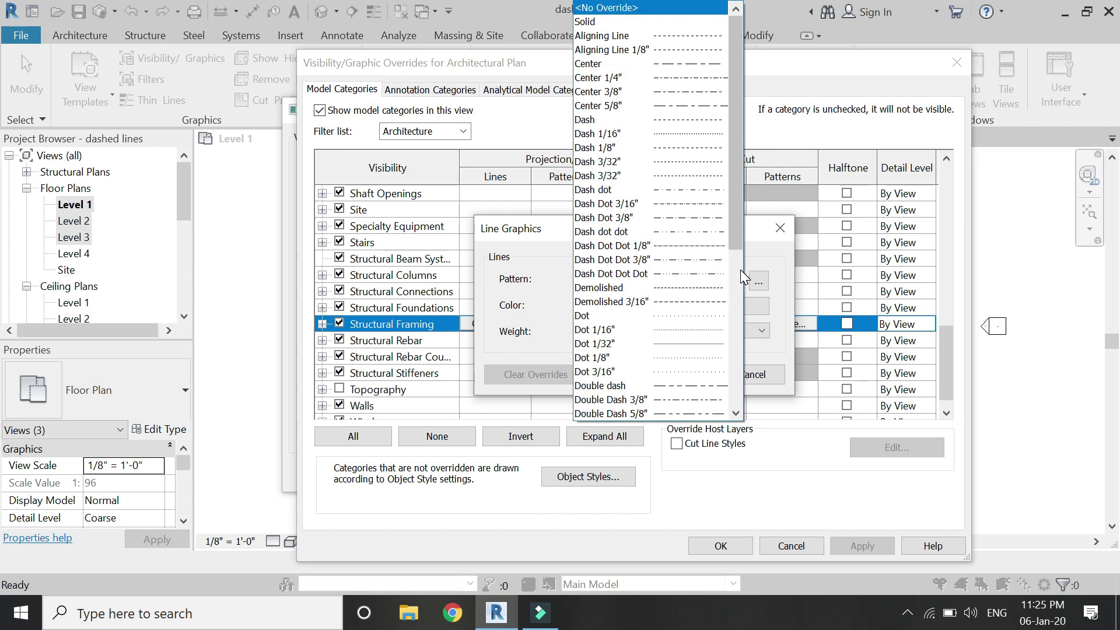
{"action": "left_click", "coordinate": [674, 134]}
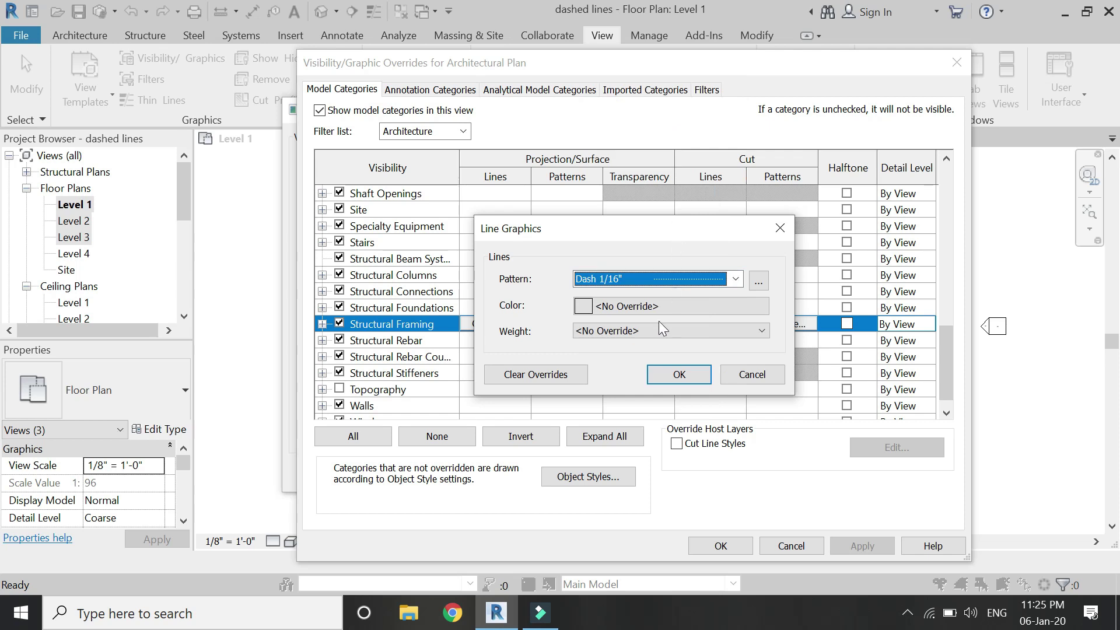
{"action": "left_click", "coordinate": [660, 306]}
{"action": "left_click", "coordinate": [453, 249]}
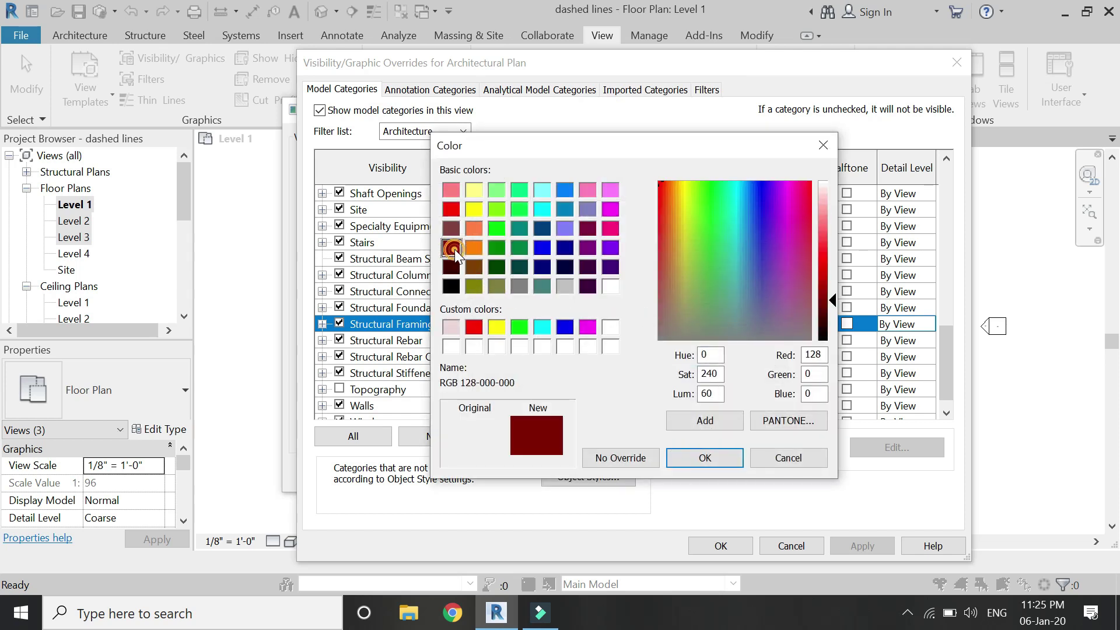
{"action": "left_click", "coordinate": [700, 459]}
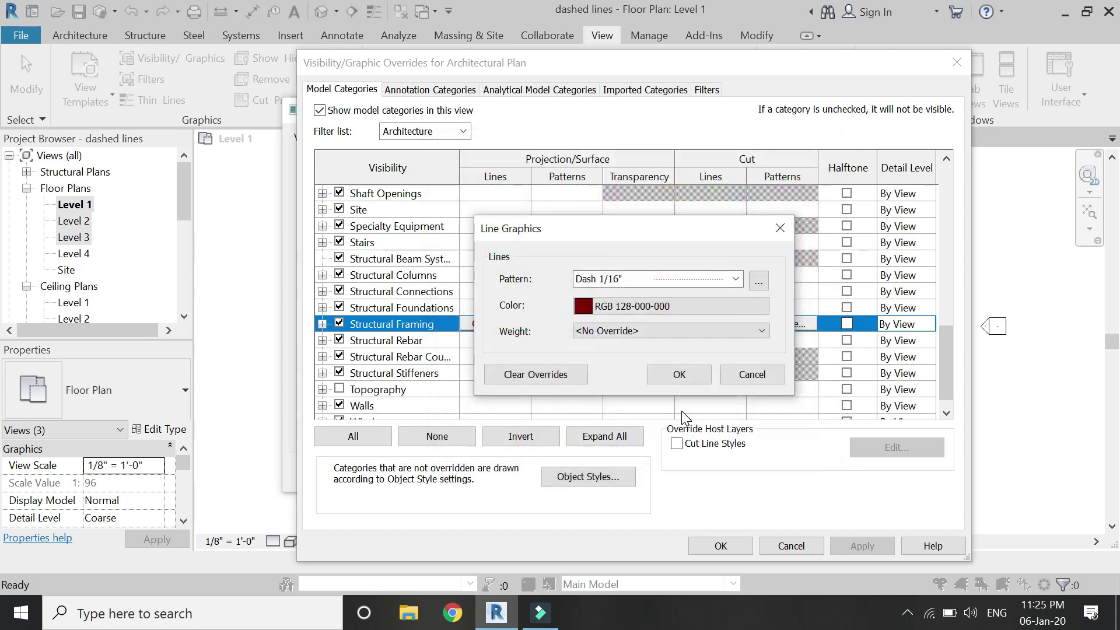
{"action": "left_click", "coordinate": [659, 331]}
{"action": "left_click", "coordinate": [660, 331]}
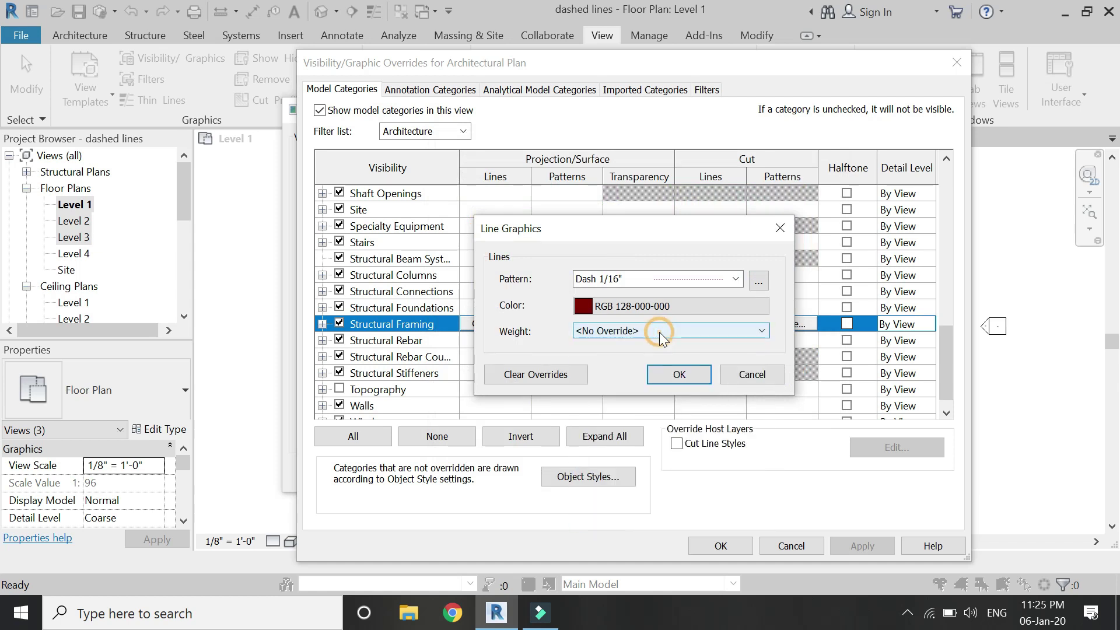
{"action": "left_click", "coordinate": [680, 374]}
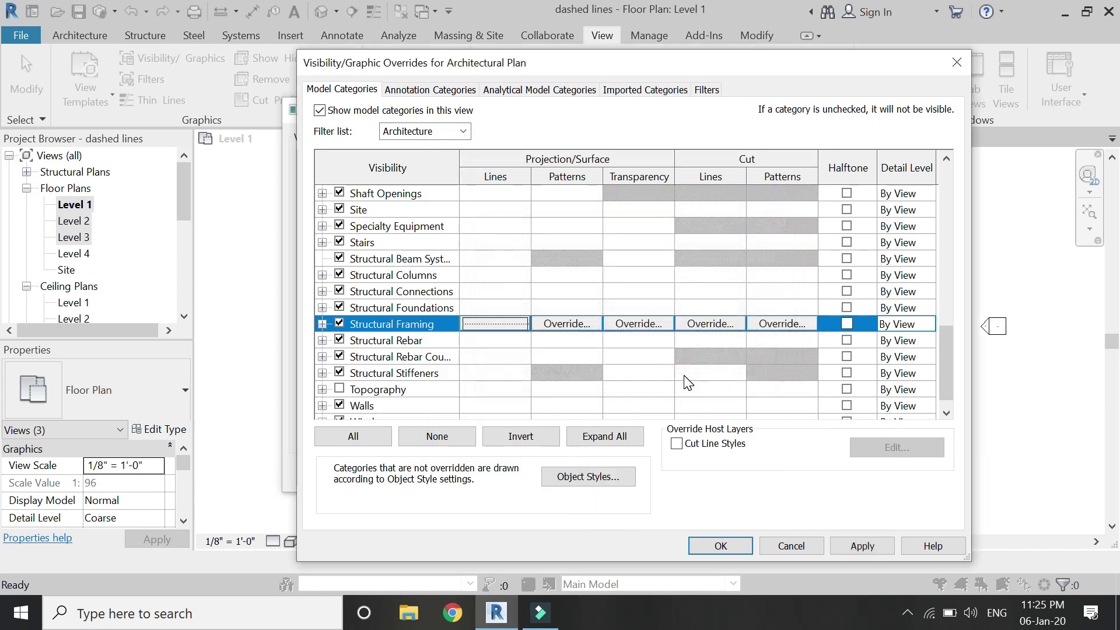
{"action": "left_click", "coordinate": [726, 545]}
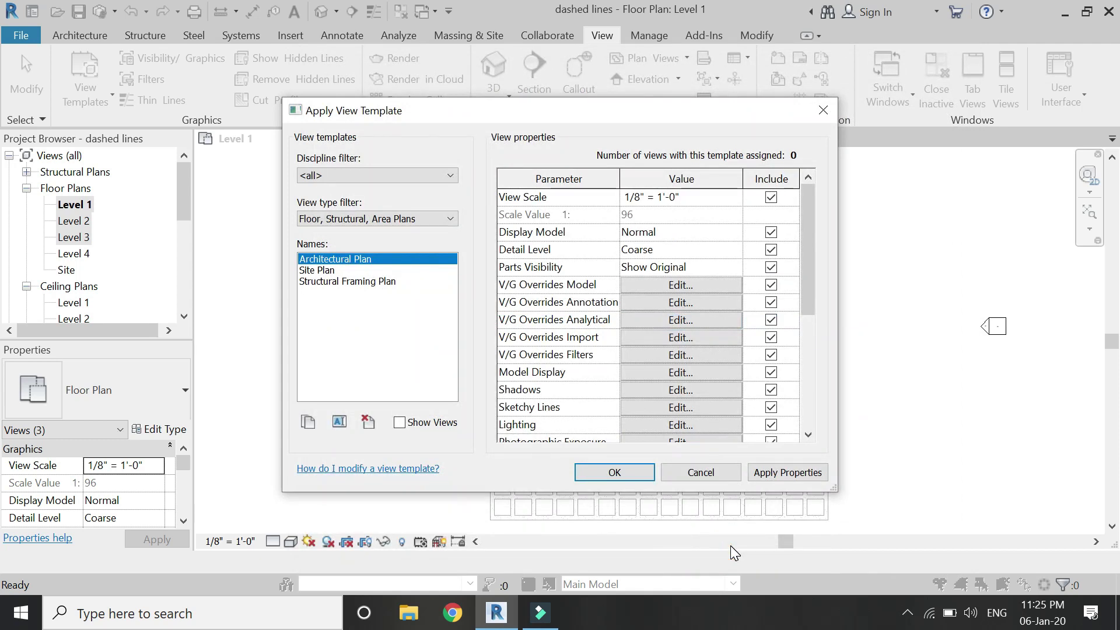
{"action": "left_click", "coordinate": [620, 473]}
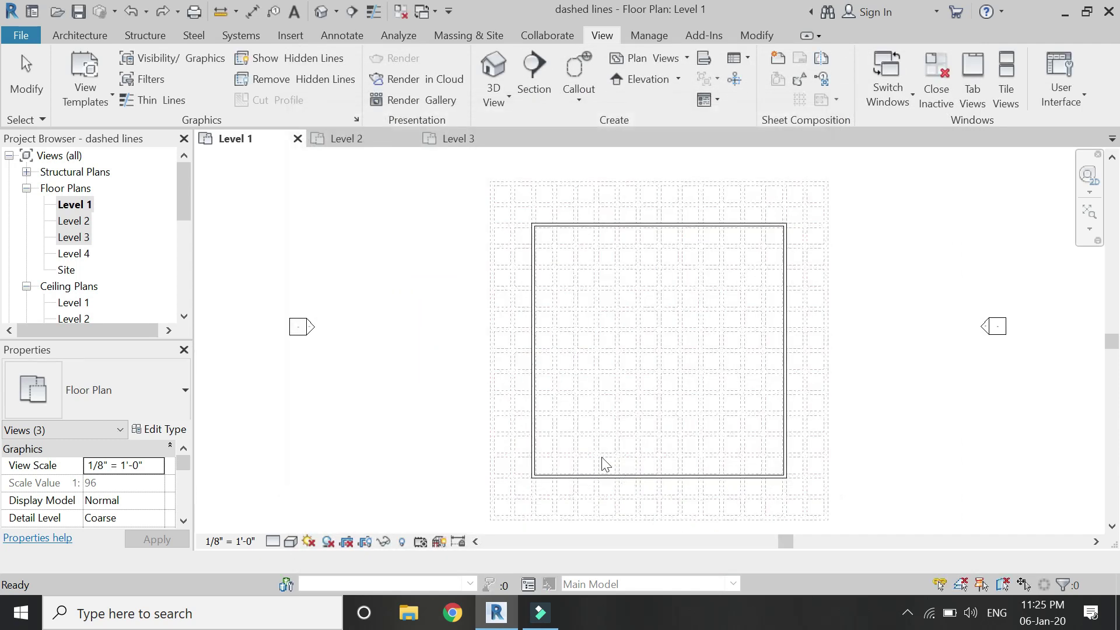
{"action": "left_click", "coordinate": [376, 142]}
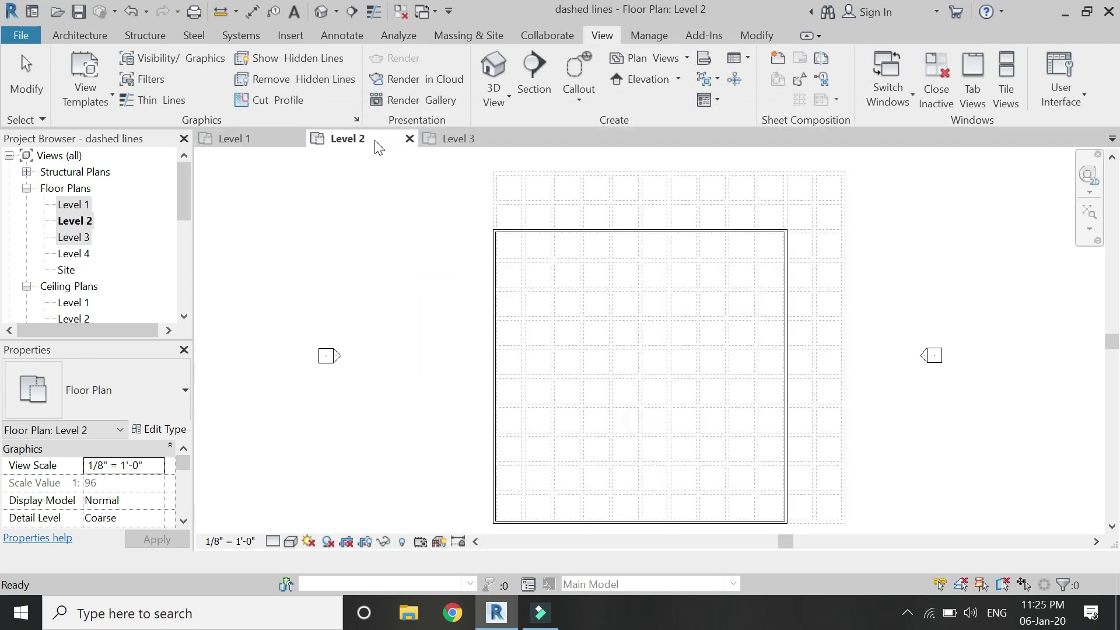
{"action": "scroll", "coordinate": [572, 240], "scroll_direction": "up", "scroll_amount": 3}
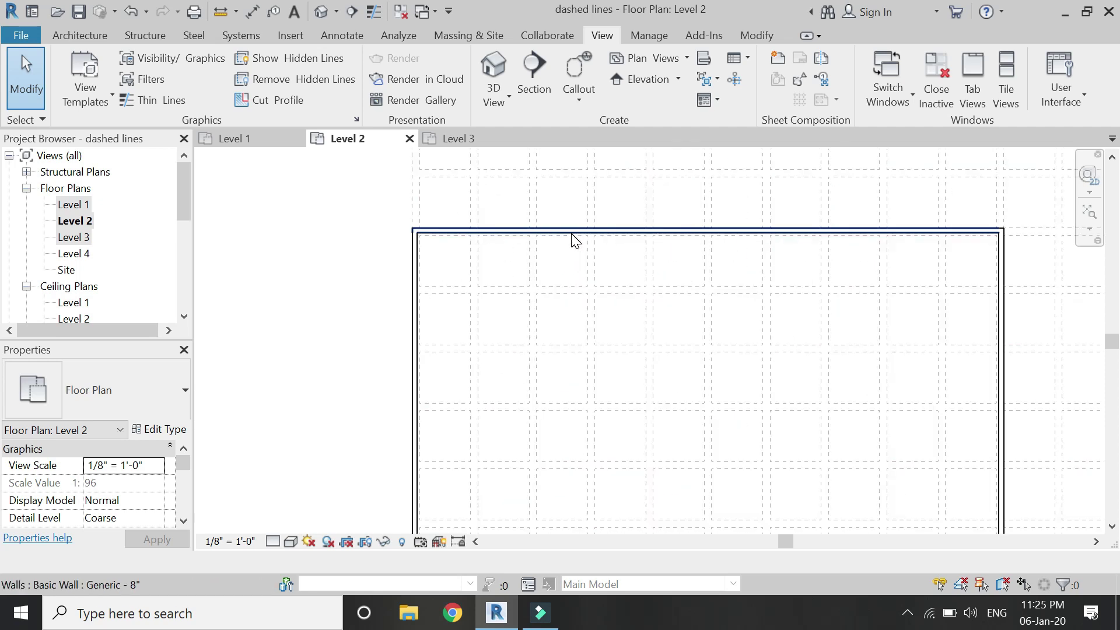
{"action": "scroll", "coordinate": [566, 222], "scroll_direction": "down", "scroll_amount": 4}
{"action": "scroll", "coordinate": [618, 245], "scroll_direction": "down", "scroll_amount": 1}
{"action": "scroll", "coordinate": [670, 268], "scroll_direction": "up", "scroll_amount": 1}
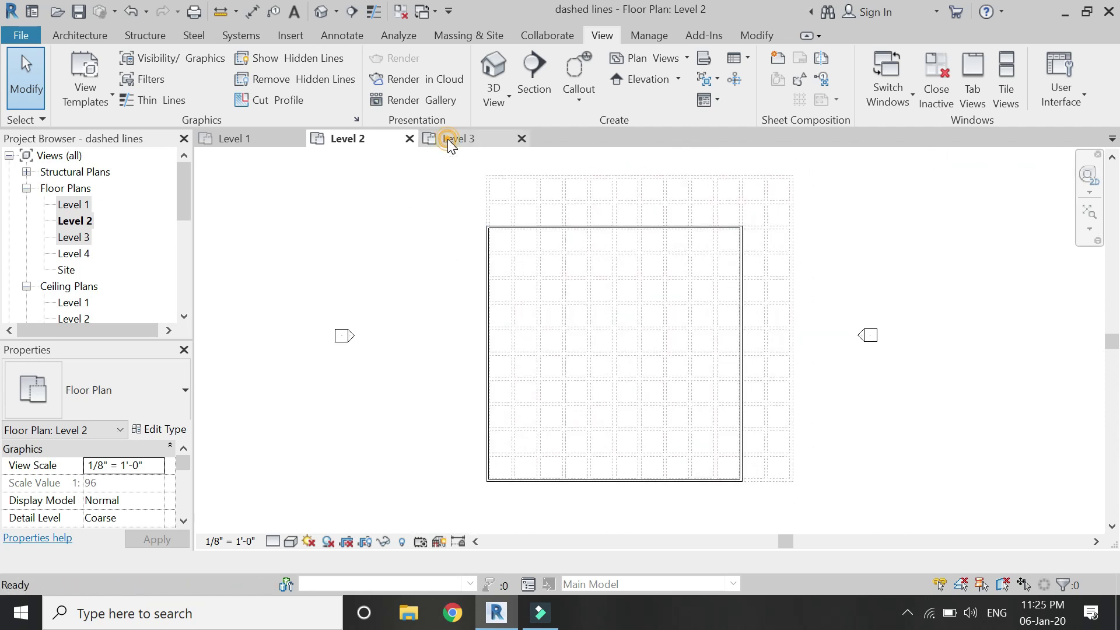
{"action": "left_click", "coordinate": [446, 139]}
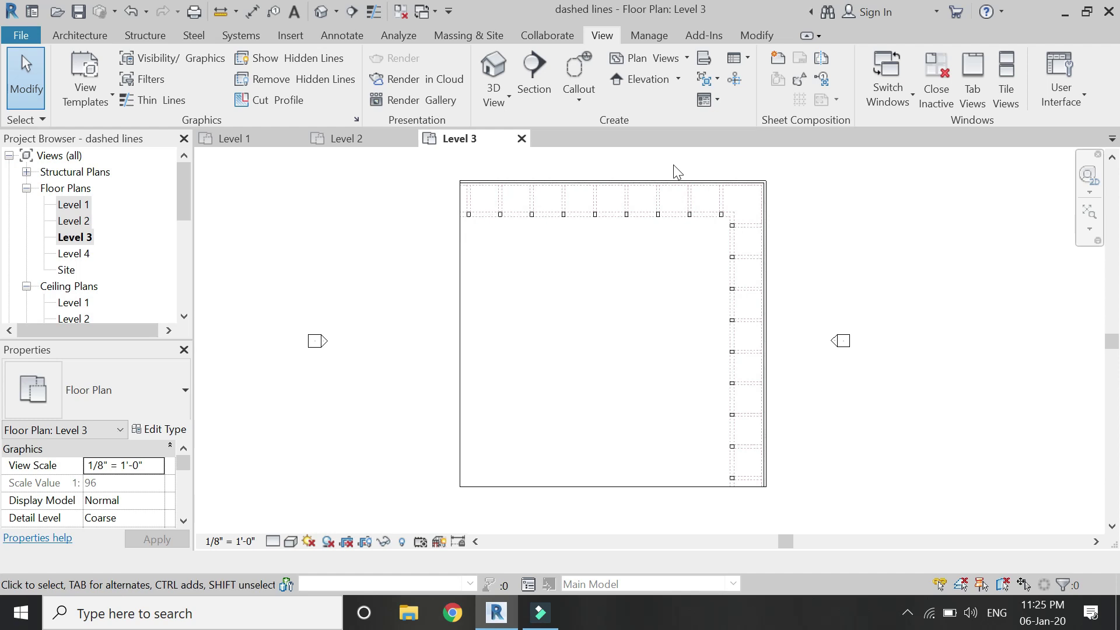
{"action": "scroll", "coordinate": [584, 187], "scroll_direction": "up", "scroll_amount": 3}
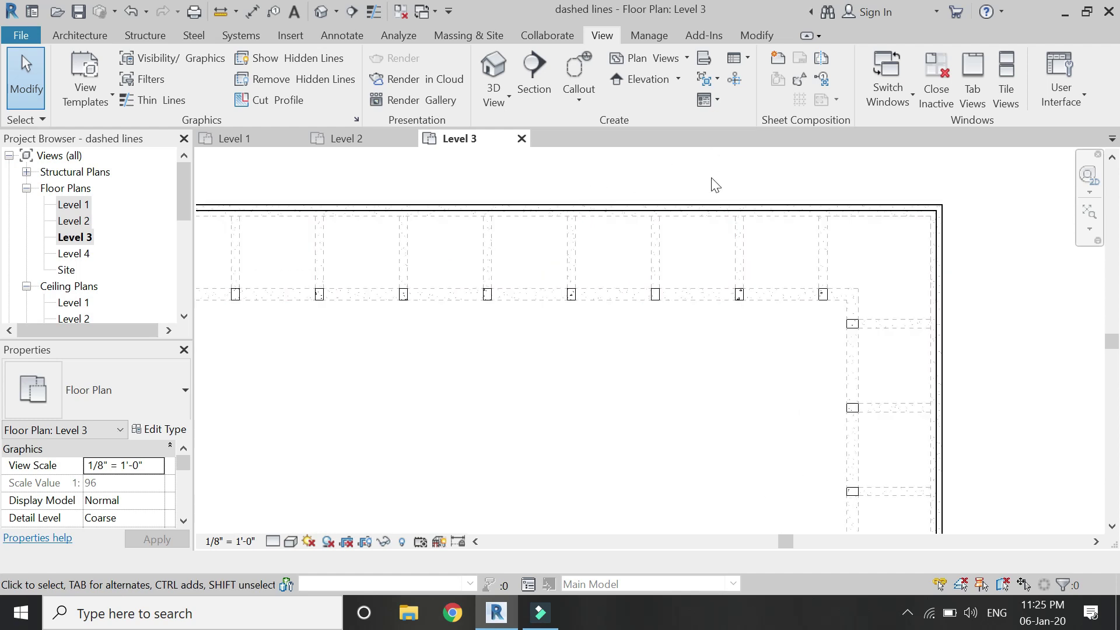
{"action": "scroll", "coordinate": [712, 176], "scroll_direction": "down", "scroll_amount": 4}
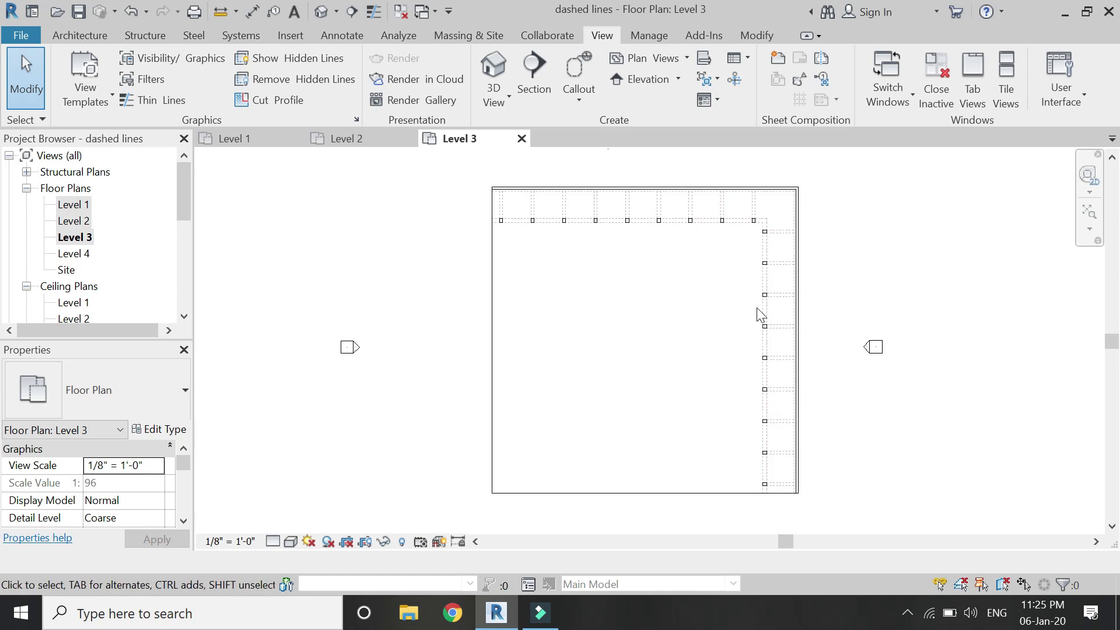
{"action": "scroll", "coordinate": [754, 305], "scroll_direction": "up", "scroll_amount": 1}
{"action": "left_click", "coordinate": [360, 141]}
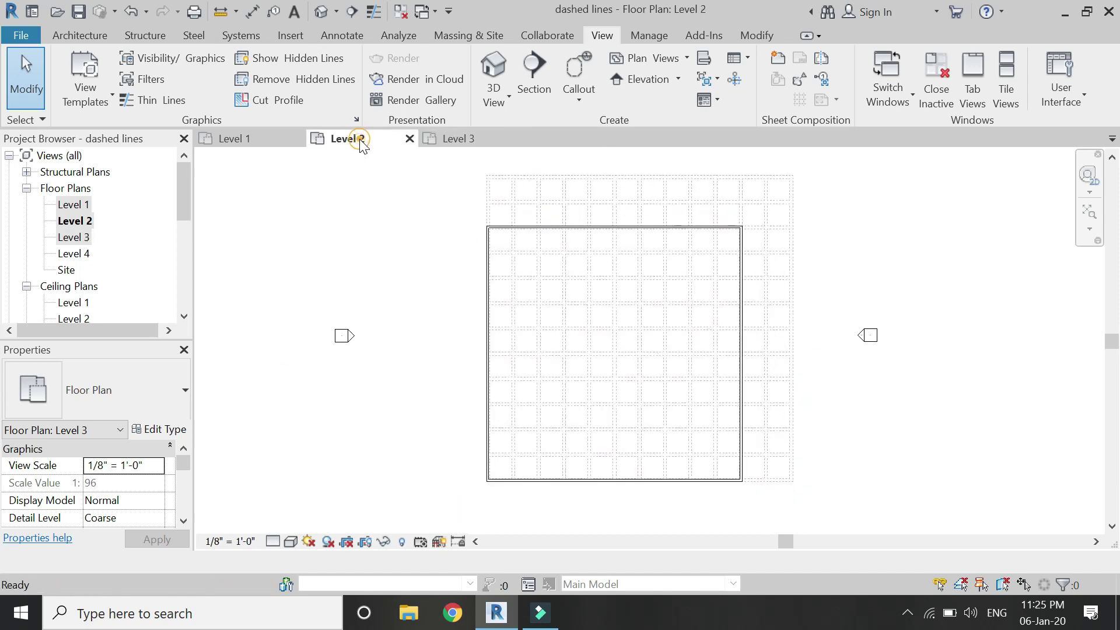
{"action": "left_click", "coordinate": [260, 141]}
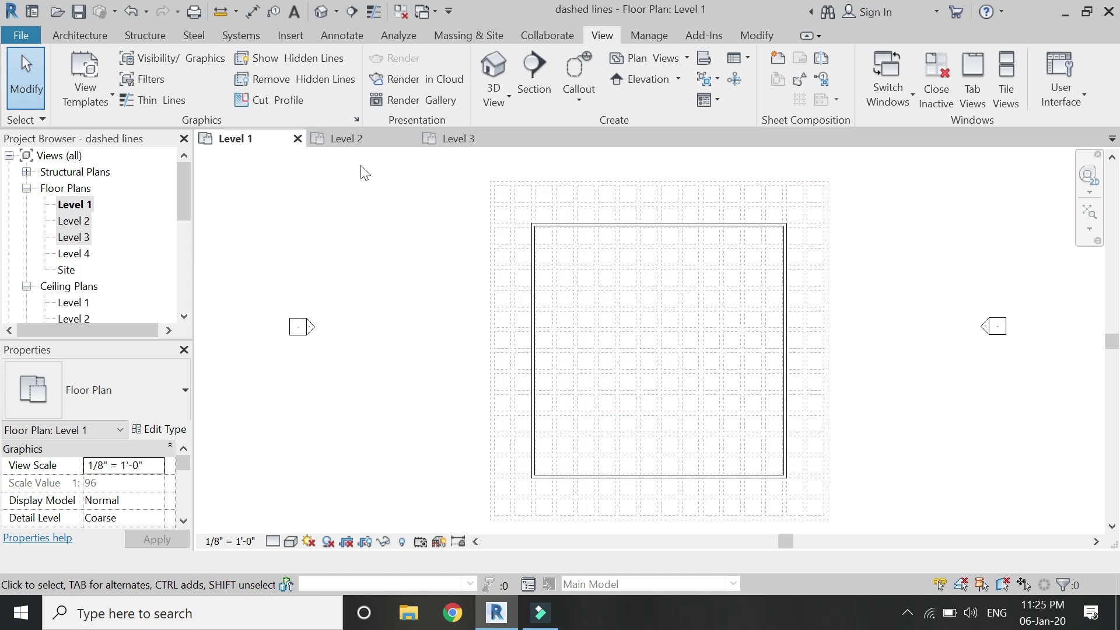
{"action": "left_click", "coordinate": [349, 139]}
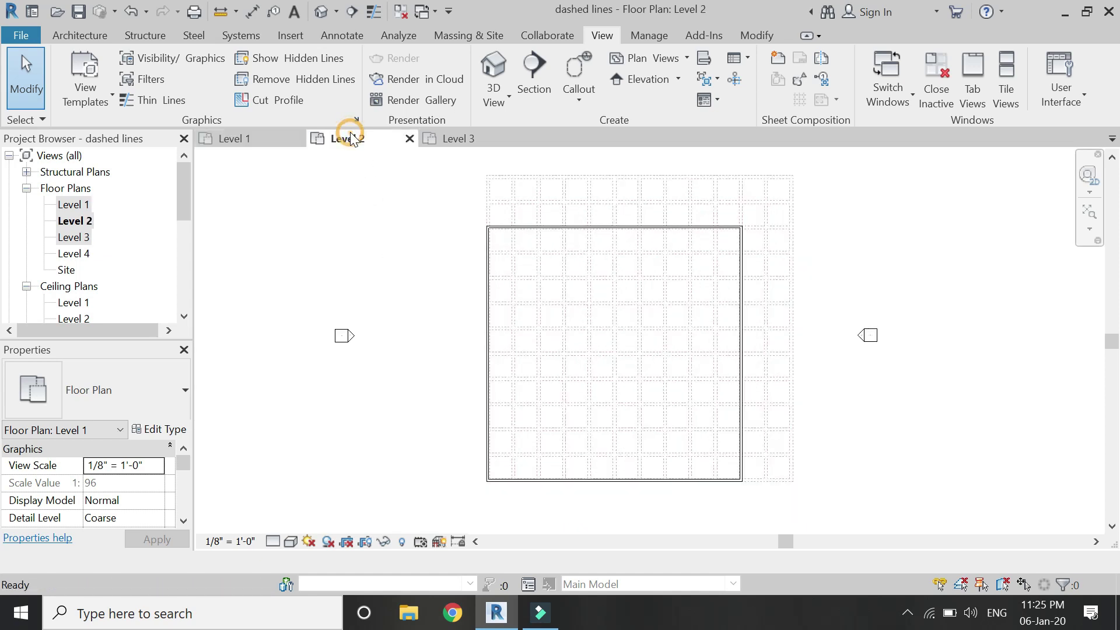
{"action": "left_click", "coordinate": [455, 139]}
{"action": "left_click", "coordinate": [272, 138]}
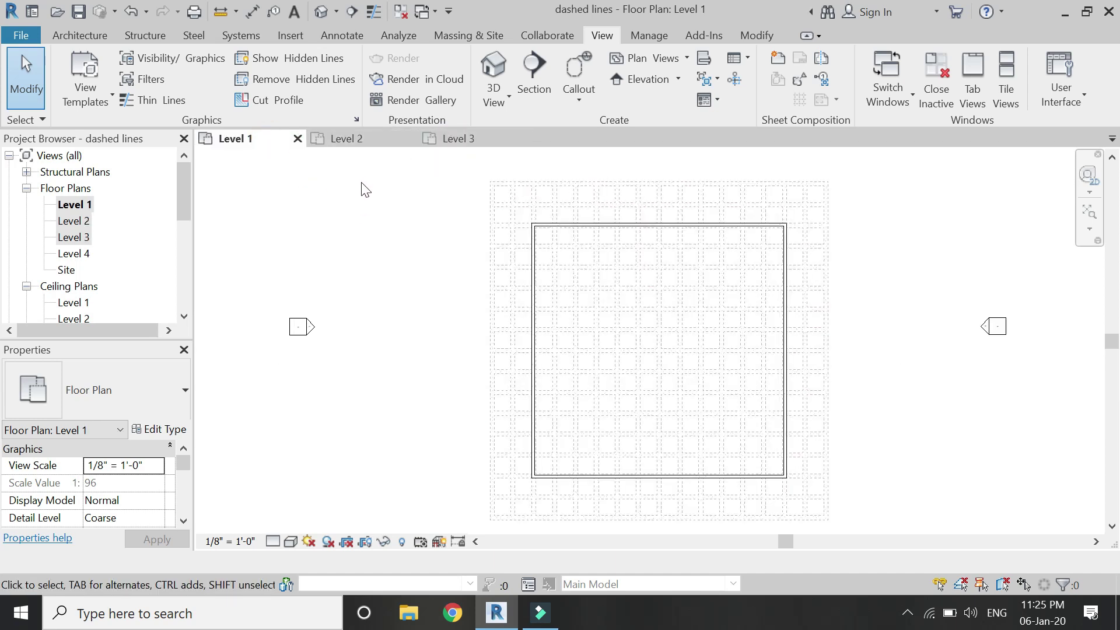